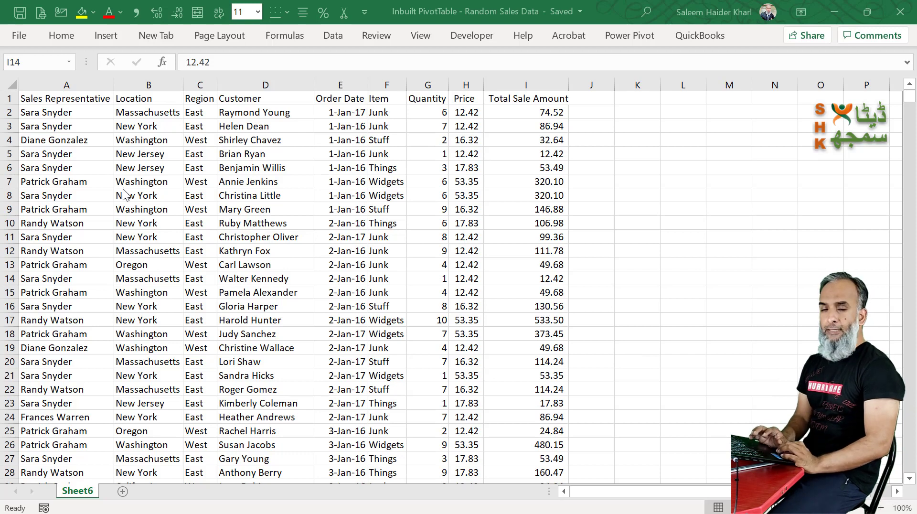
# Look through the sales data's columns, from Sales Representative across to Item
pyautogui.click(65, 117)
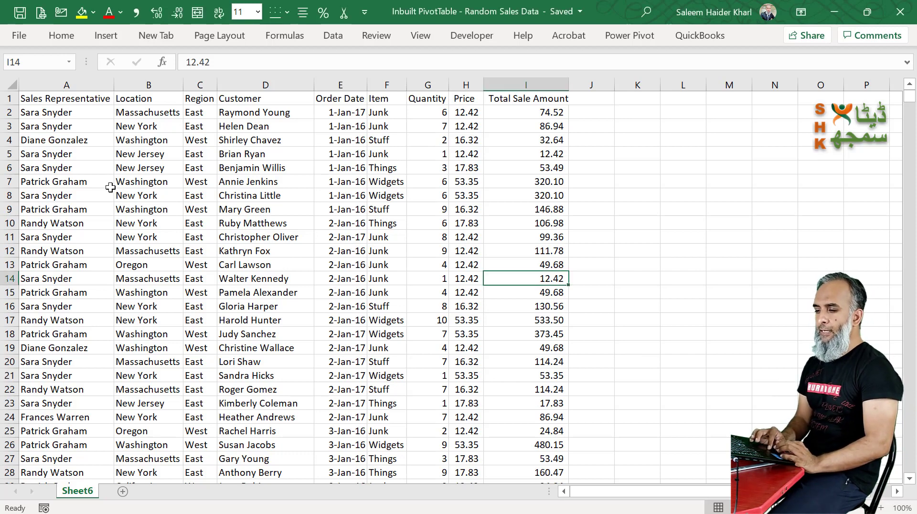
pyautogui.click(165, 125)
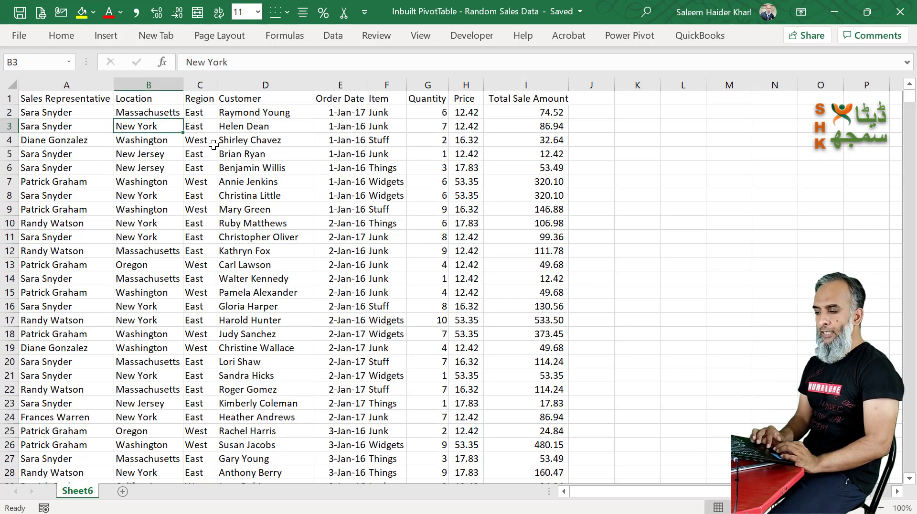
pyautogui.click(203, 135)
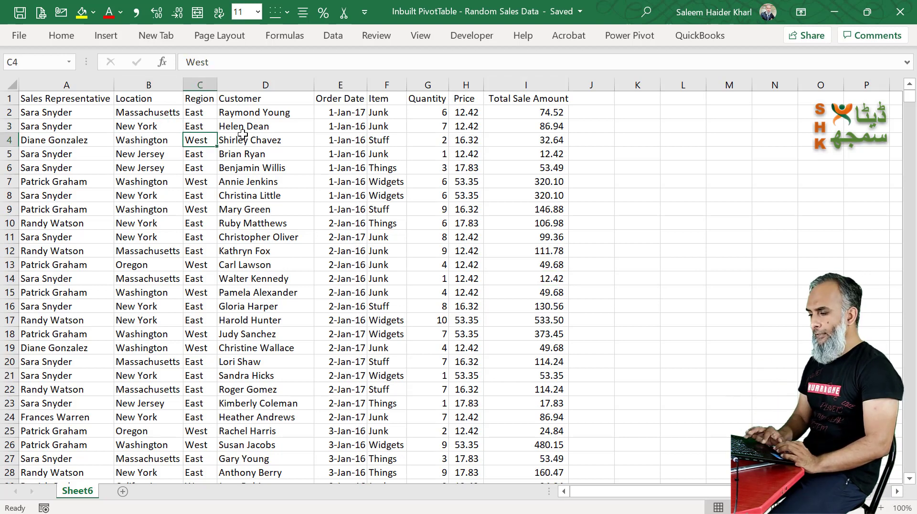
pyautogui.click(285, 135)
pyautogui.click(359, 152)
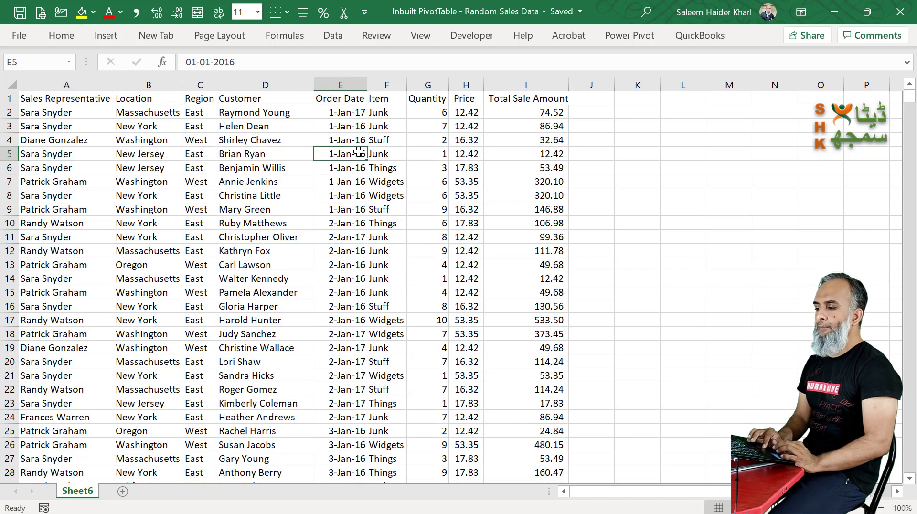
pyautogui.click(389, 166)
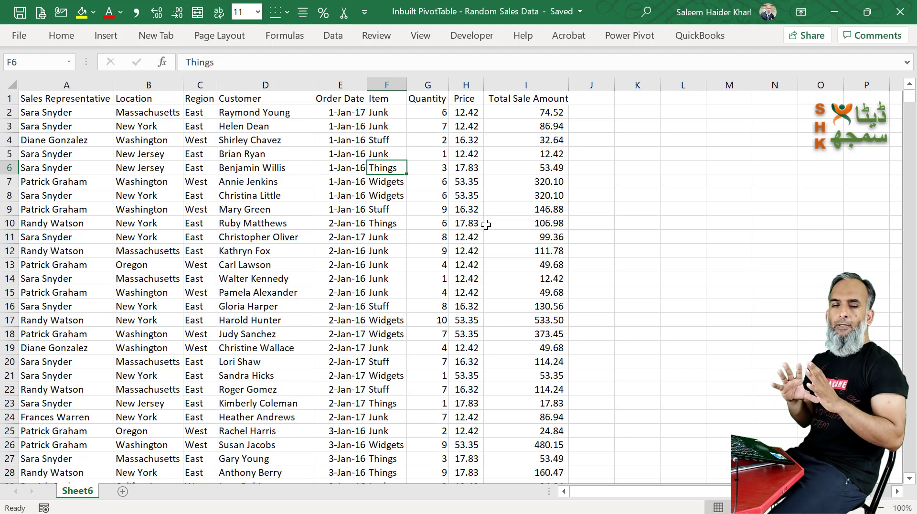
# Check how far down the sales data extends and return to the first header cell
pyautogui.press('Home')
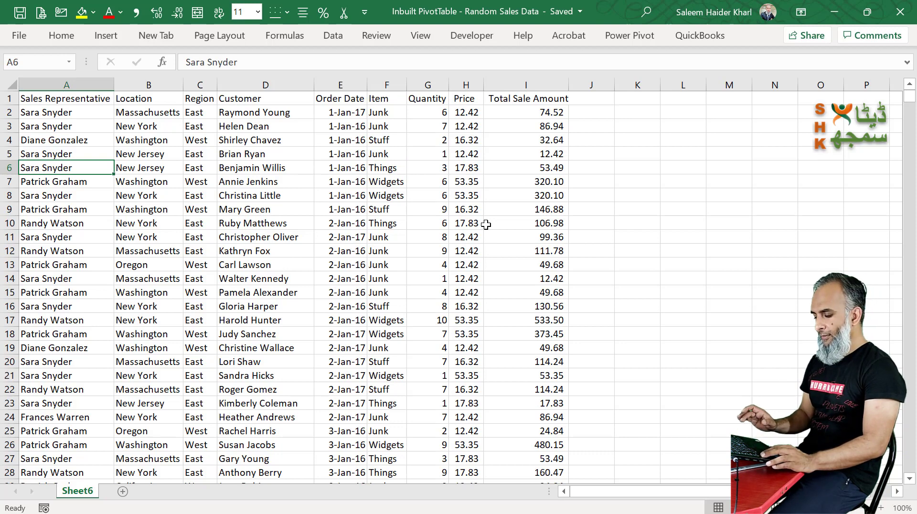
pyautogui.hotkey('ctrl', 'Down')
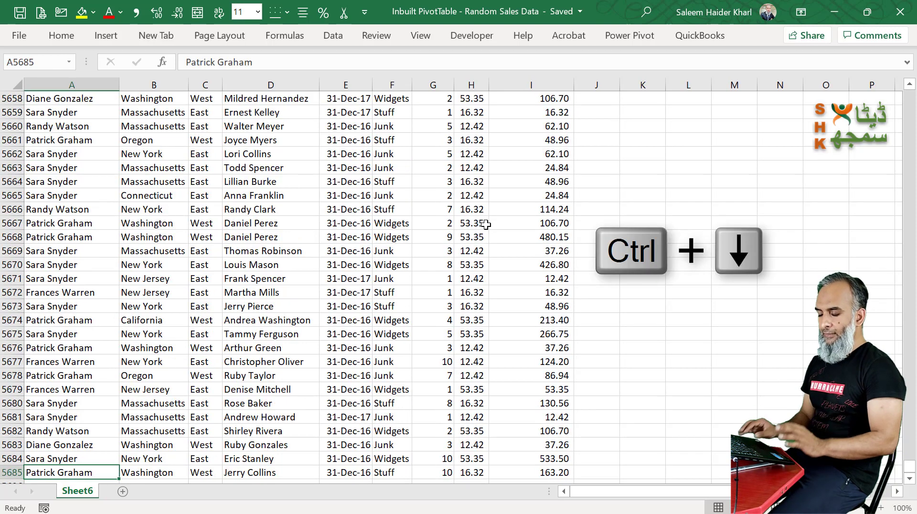
pyautogui.press('Down')
pyautogui.press('Down')
pyautogui.press('Up')
pyautogui.press('Up')
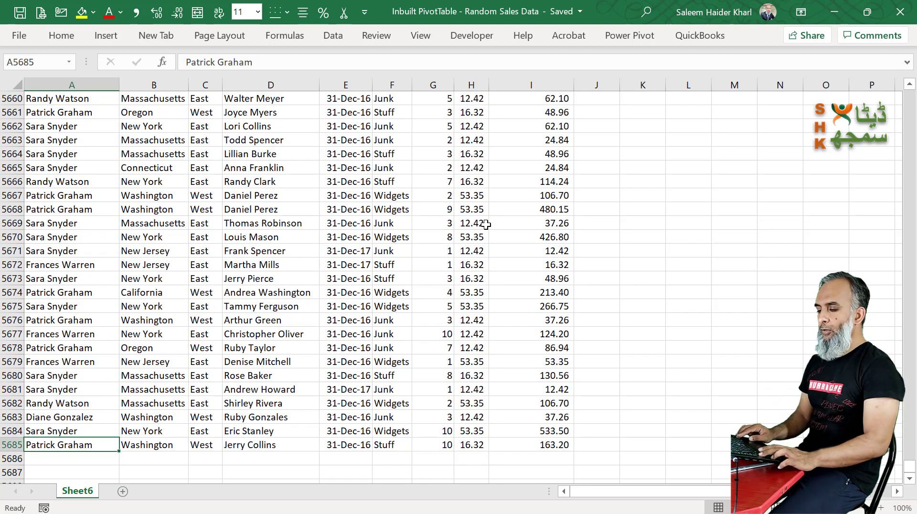
pyautogui.hotkey('ctrl', 'Home')
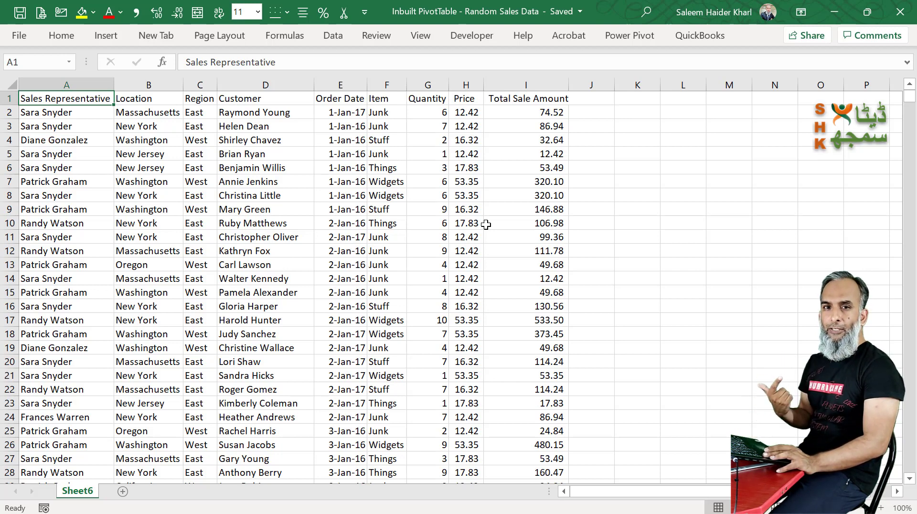
# Convert the sales data in A1:I5685 into a table with headers and turn off its filter buttons
pyautogui.press('Down')
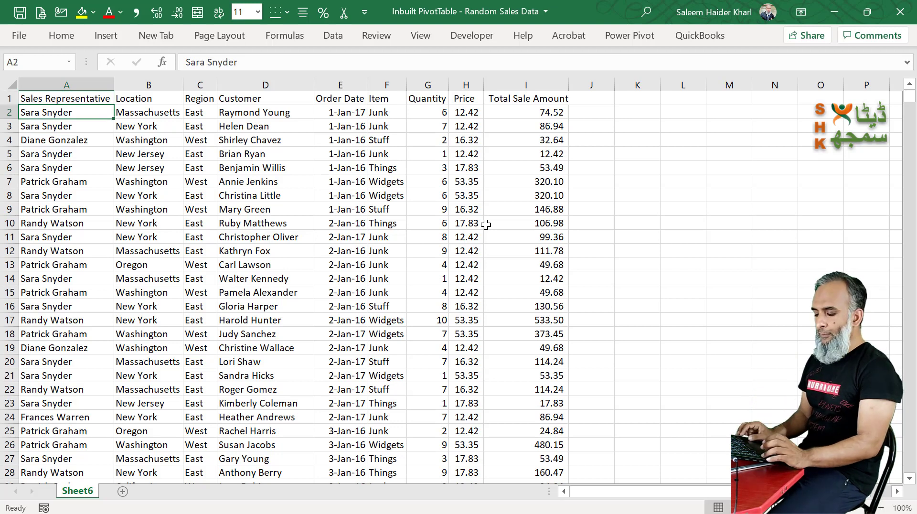
pyautogui.hotkey('ctrl', 't')
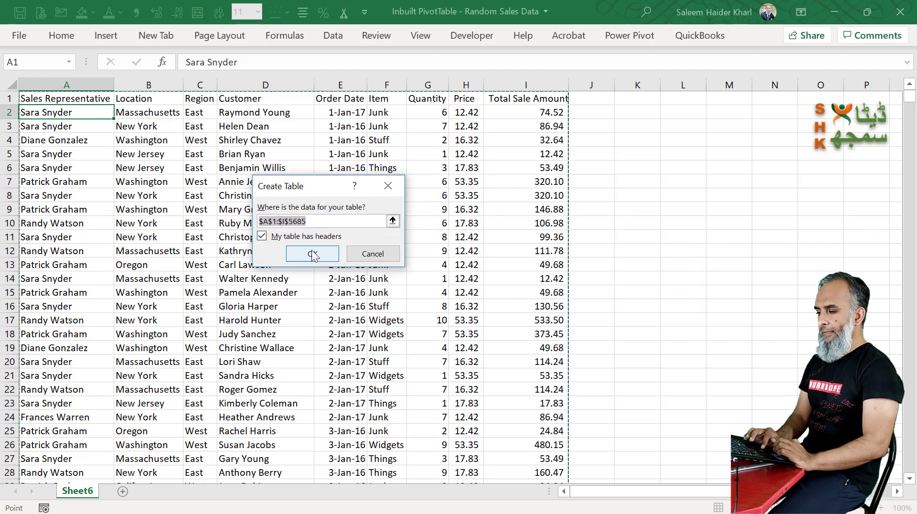
pyautogui.click(283, 252)
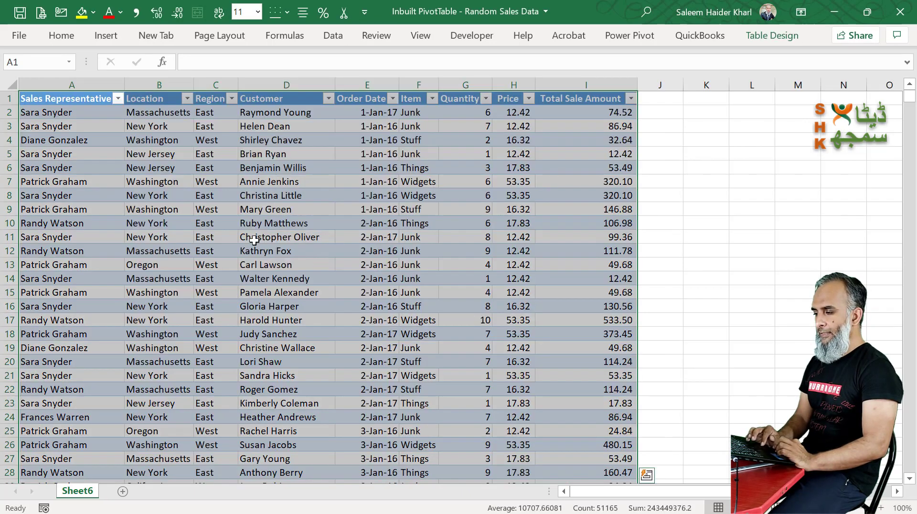
pyautogui.click(222, 229)
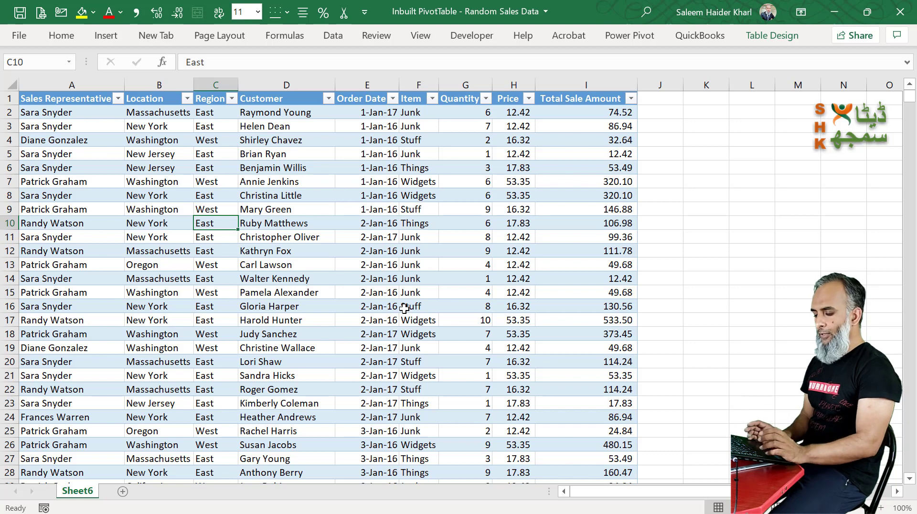
pyautogui.hotkey('ctrl', 'shift', 'l')
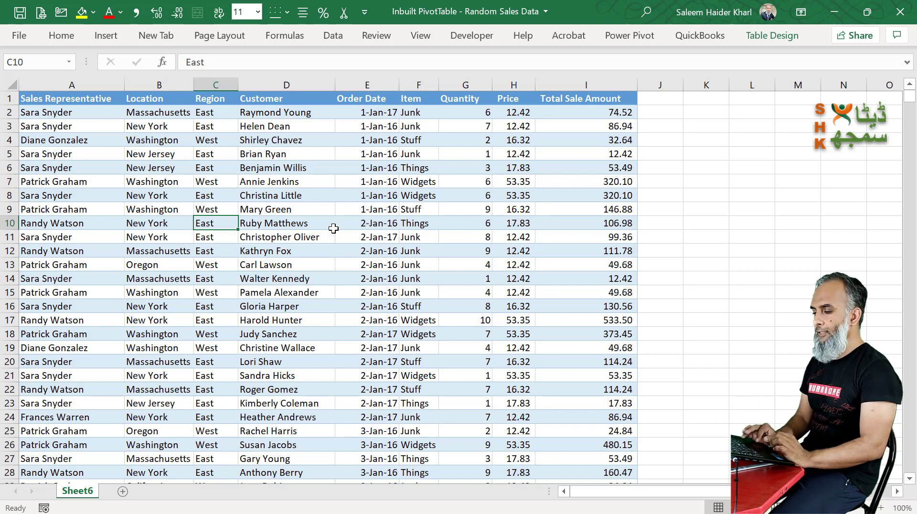
# Create a PivotTable from the sales table on a new worksheet
pyautogui.click(175, 164)
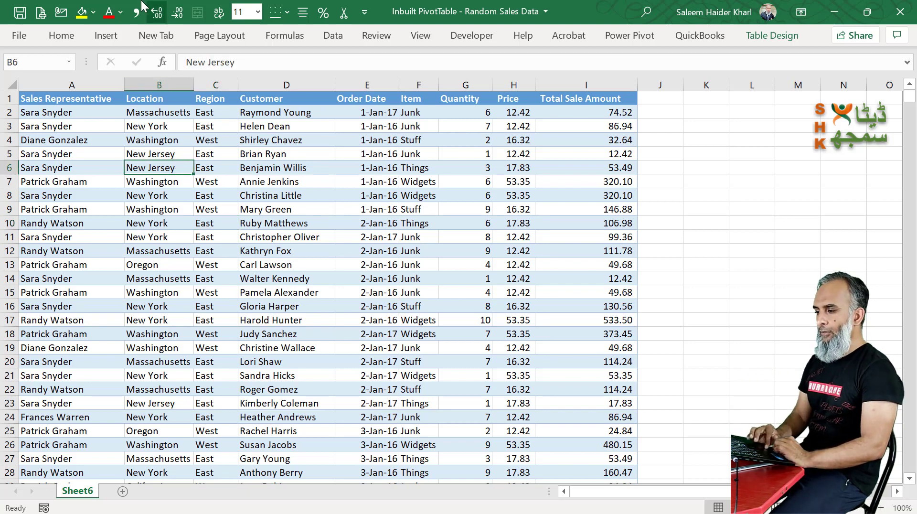
pyautogui.click(108, 38)
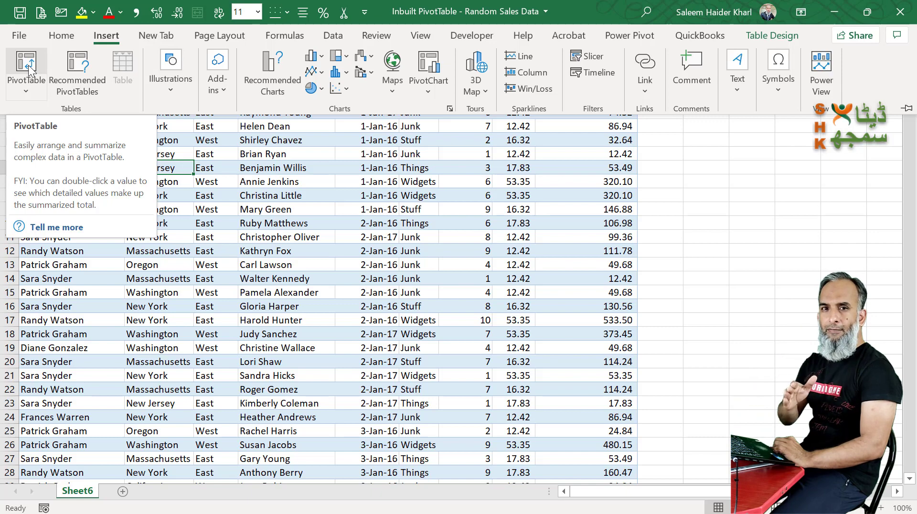
pyautogui.click(27, 65)
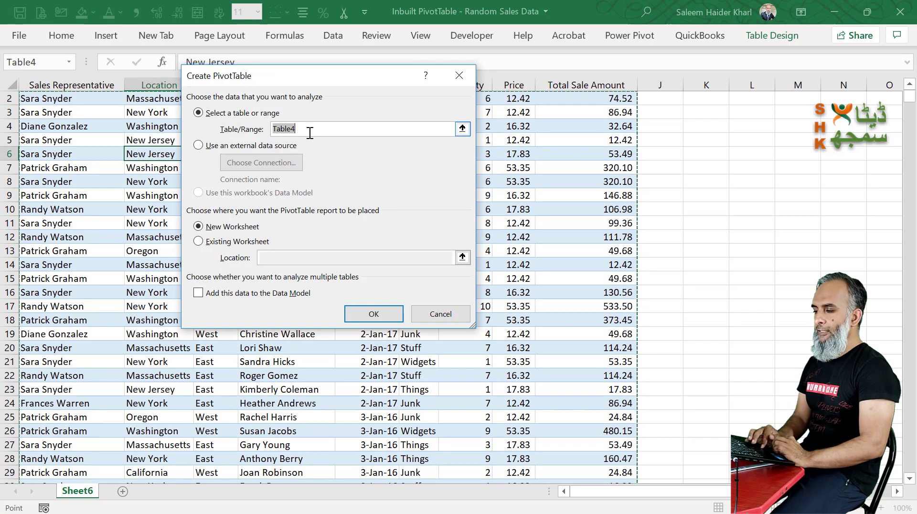
pyautogui.click(381, 314)
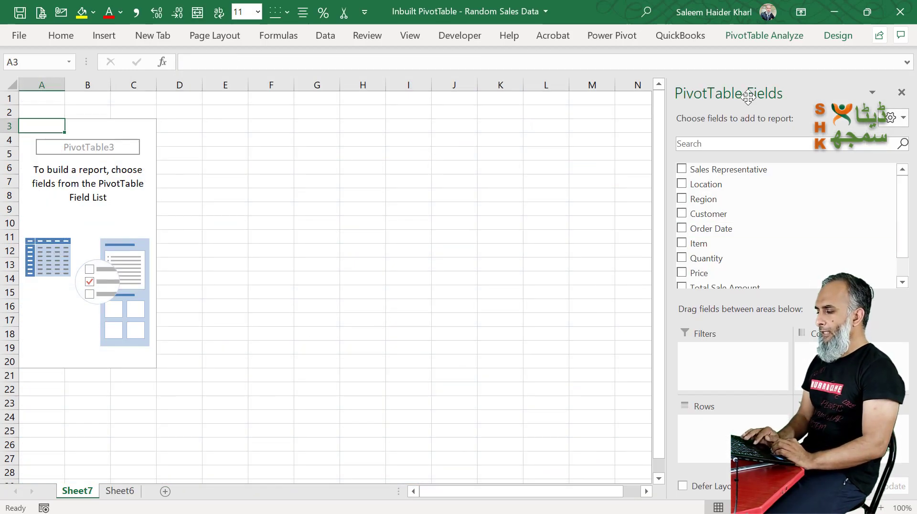
# Undock and enlarge the PivotTable Fields pane, show fields and areas side by side, and narrow the fields section
pyautogui.moveTo(710, 92); pyautogui.dragTo(348, 95)
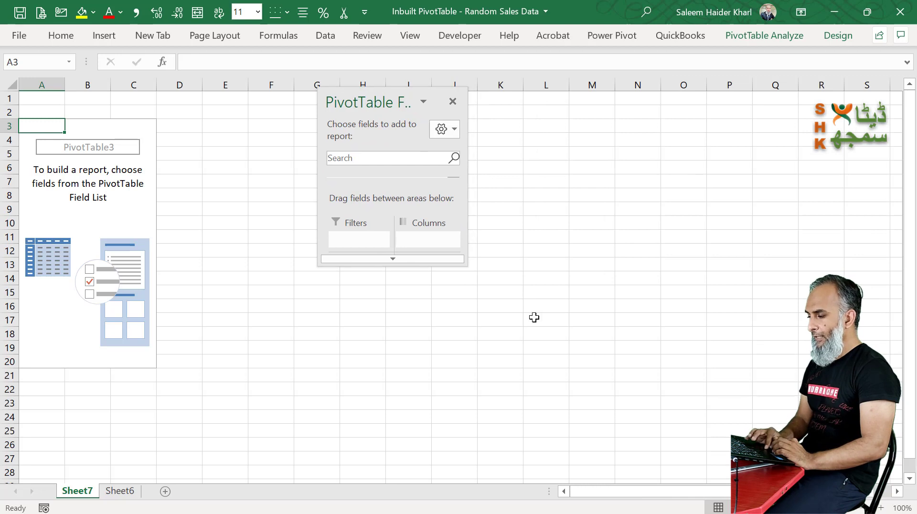
pyautogui.moveTo(466, 266); pyautogui.dragTo(564, 499)
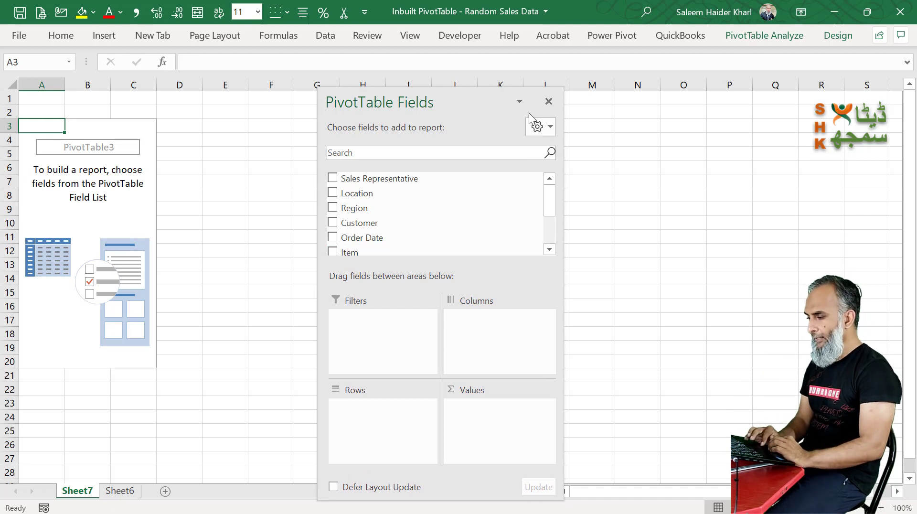
pyautogui.click(549, 127)
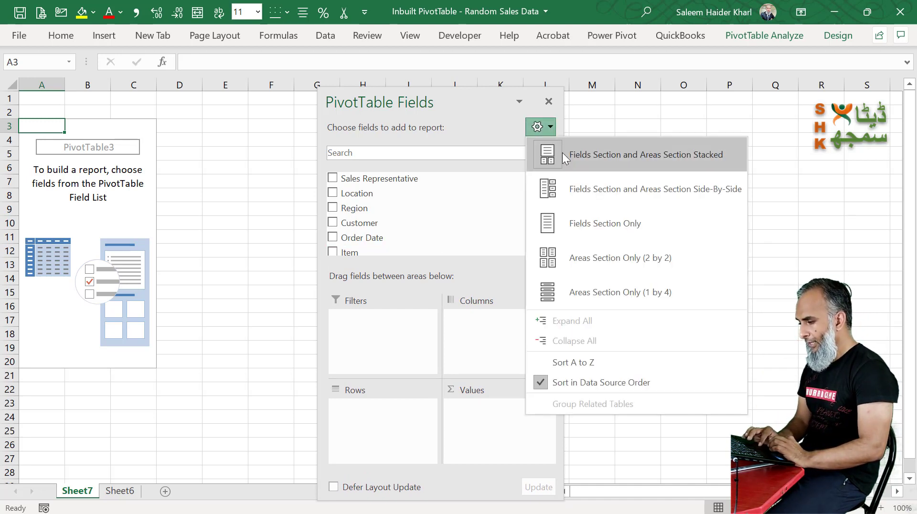
pyautogui.click(579, 195)
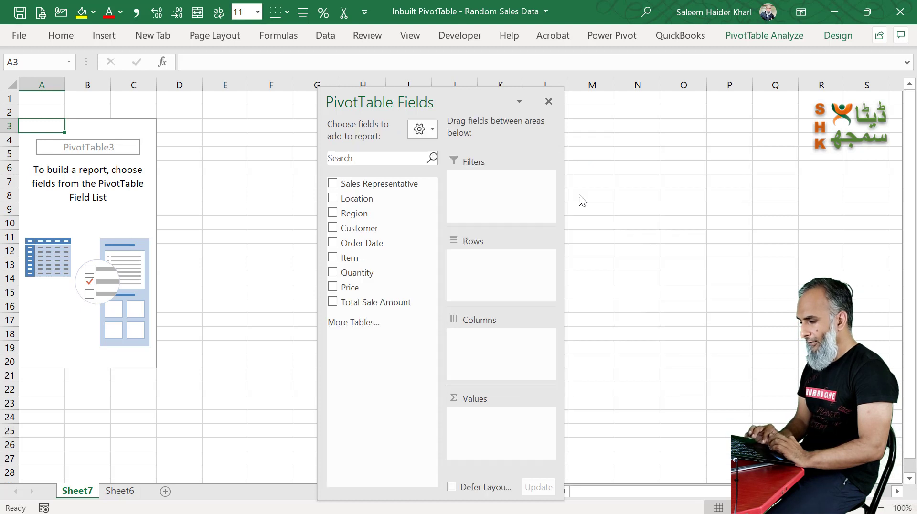
pyautogui.moveTo(441, 273); pyautogui.dragTo(421, 273)
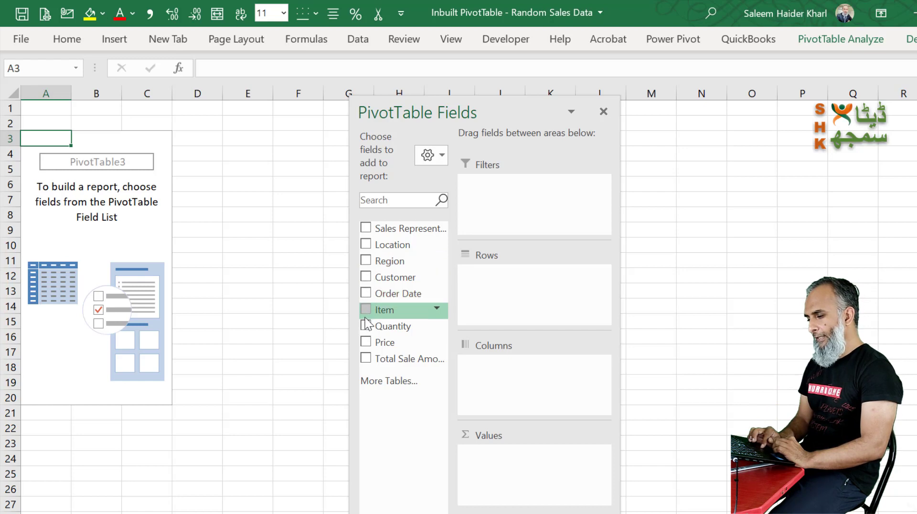
# Add Location to the PivotTable's rows and Total Sale Amount to its values
pyautogui.click(365, 245)
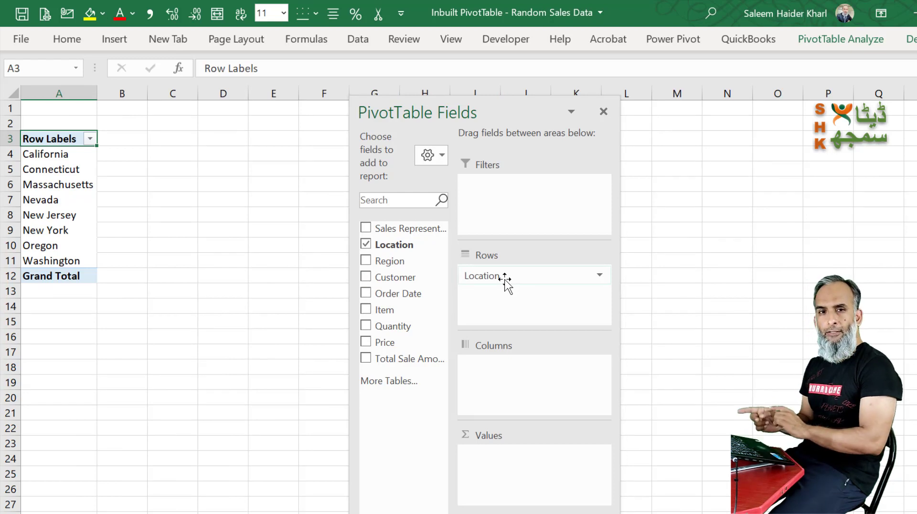
pyautogui.moveTo(397, 247); pyautogui.dragTo(512, 301)
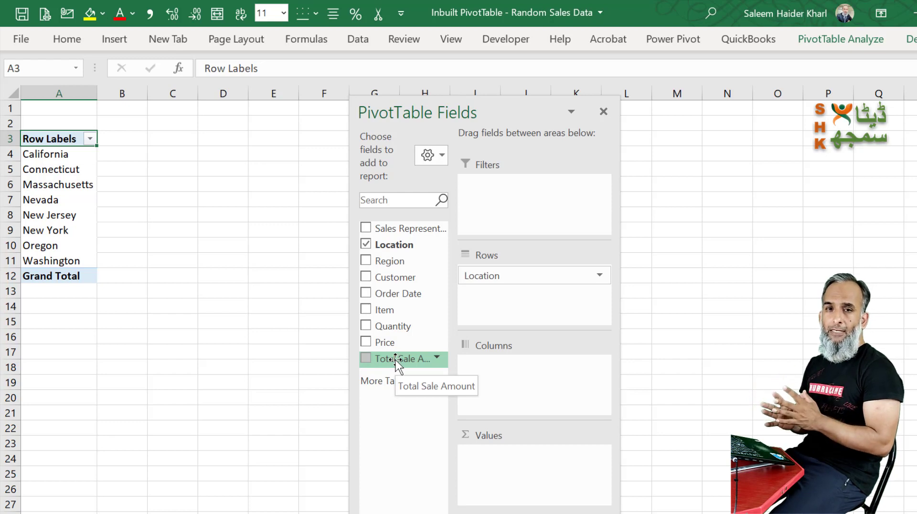
pyautogui.moveTo(396, 361); pyautogui.dragTo(554, 482)
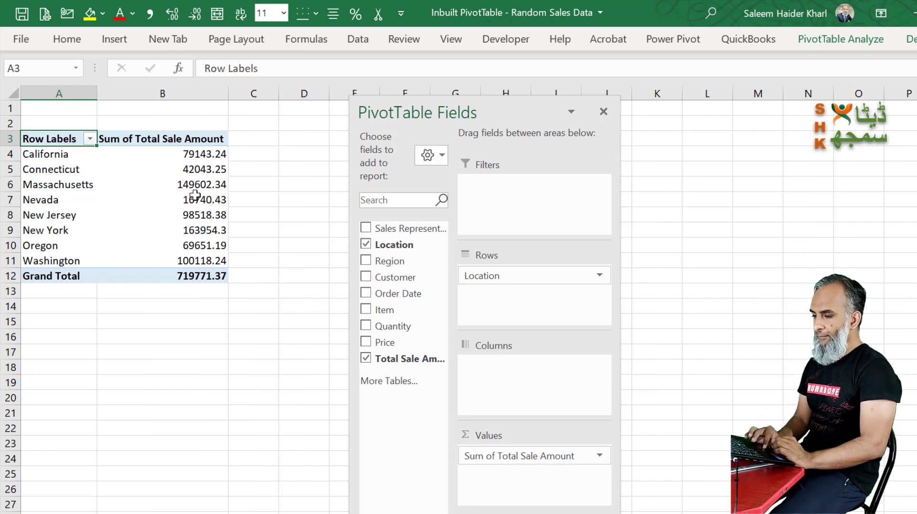
# Format the Sum of Total Sale Amount column with thousands separators and no decimal places
pyautogui.click(203, 90)
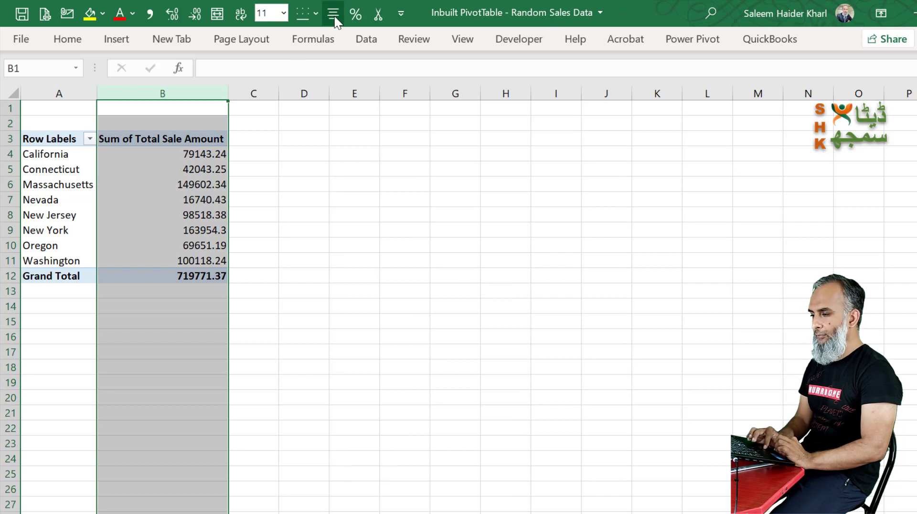
pyautogui.click(150, 22)
pyautogui.click(194, 16)
pyautogui.click(194, 16)
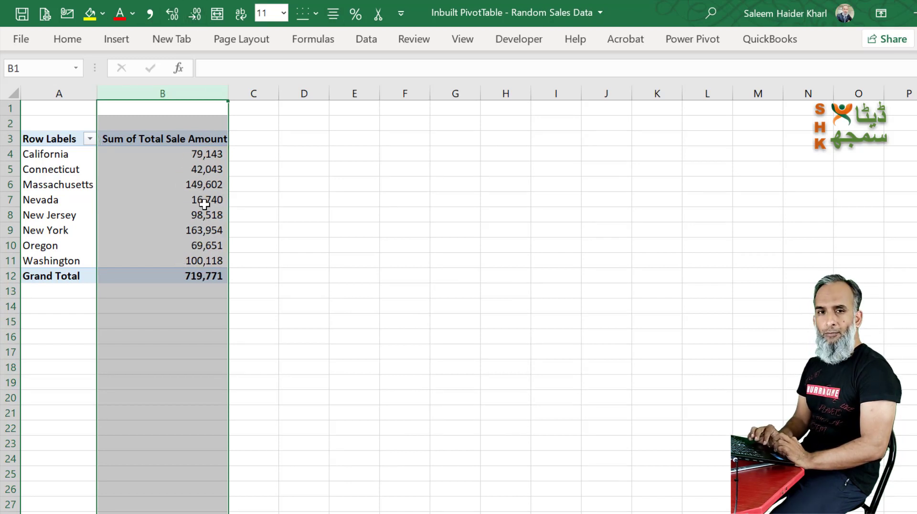
pyautogui.moveTo(205, 204)
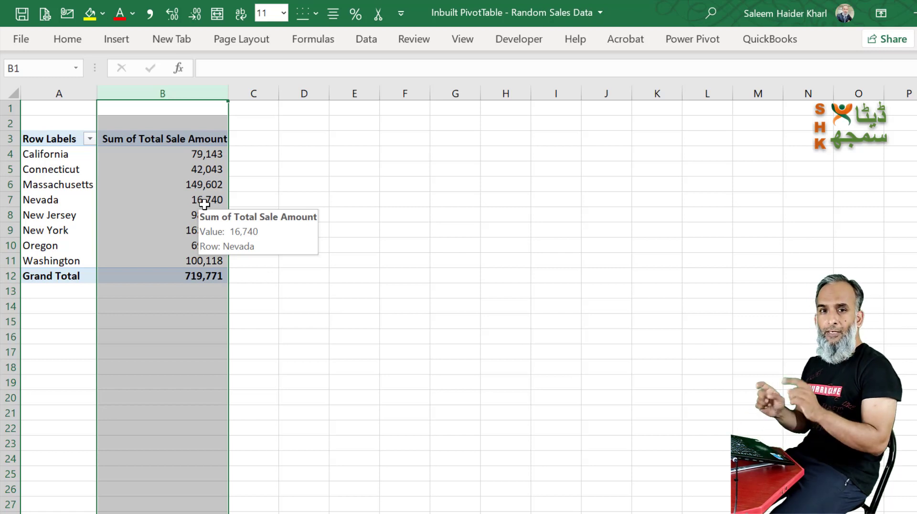
# Hide the PivotTable's field list and show it again
pyautogui.click(160, 184)
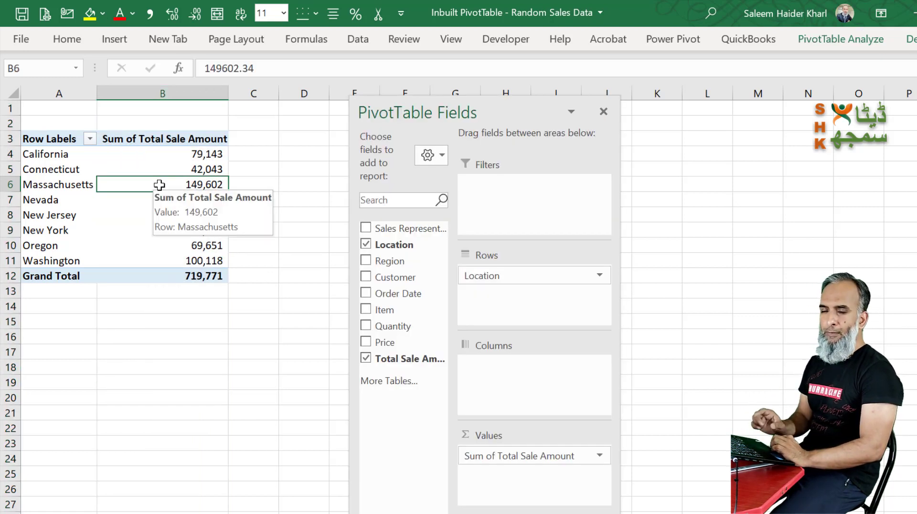
pyautogui.click(833, 41)
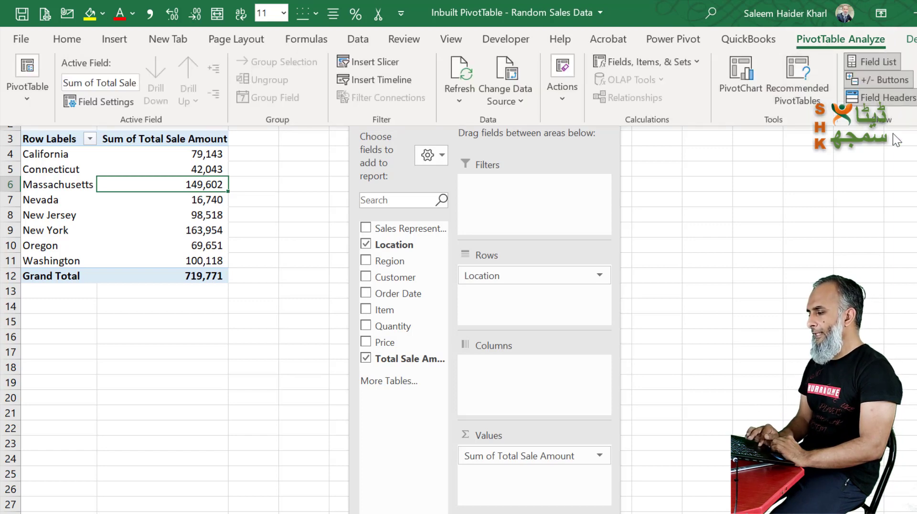
pyautogui.click(882, 62)
pyautogui.click(855, 39)
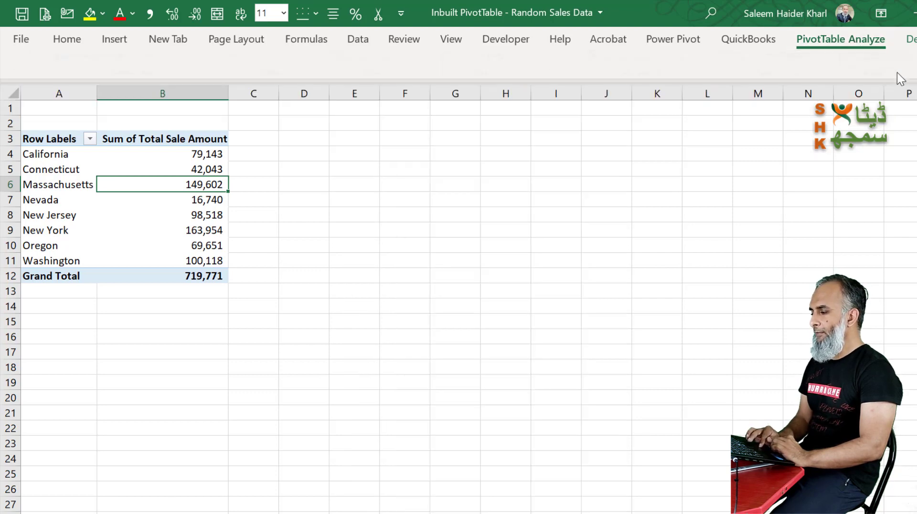
pyautogui.click(870, 62)
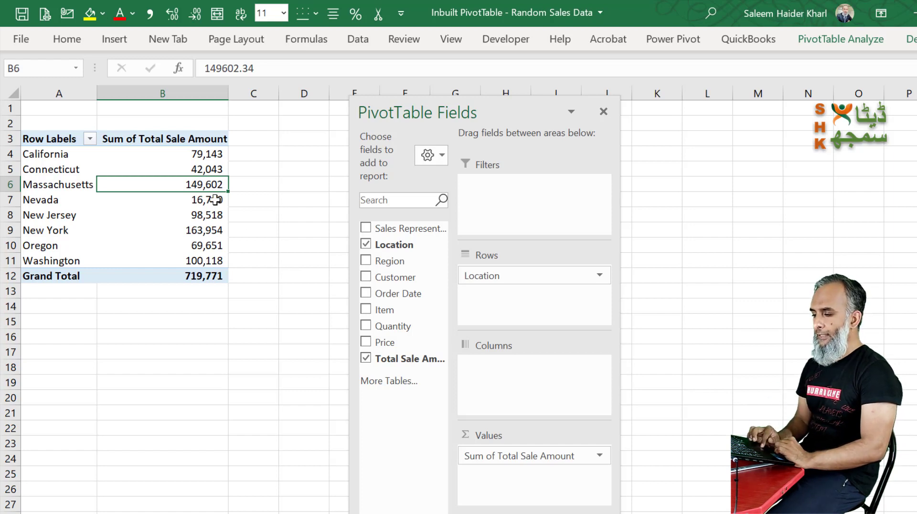
pyautogui.click(110, 140)
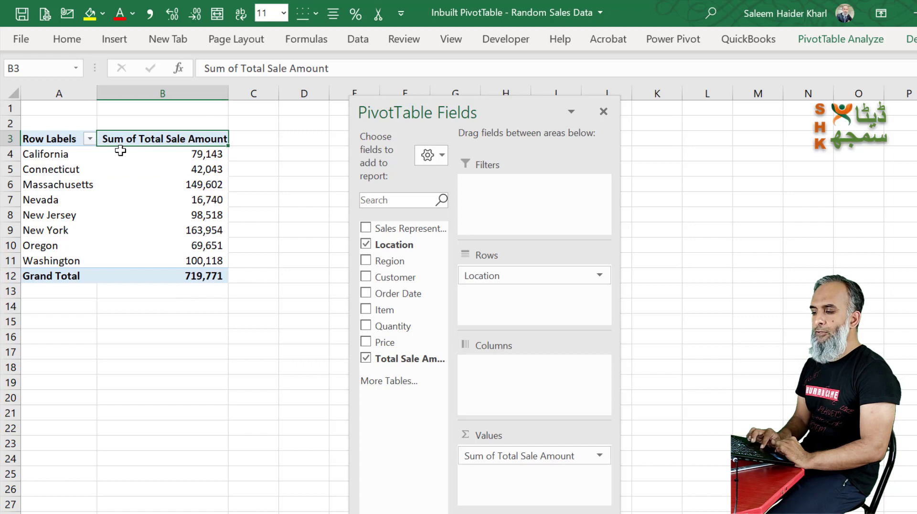
pyautogui.click(48, 154)
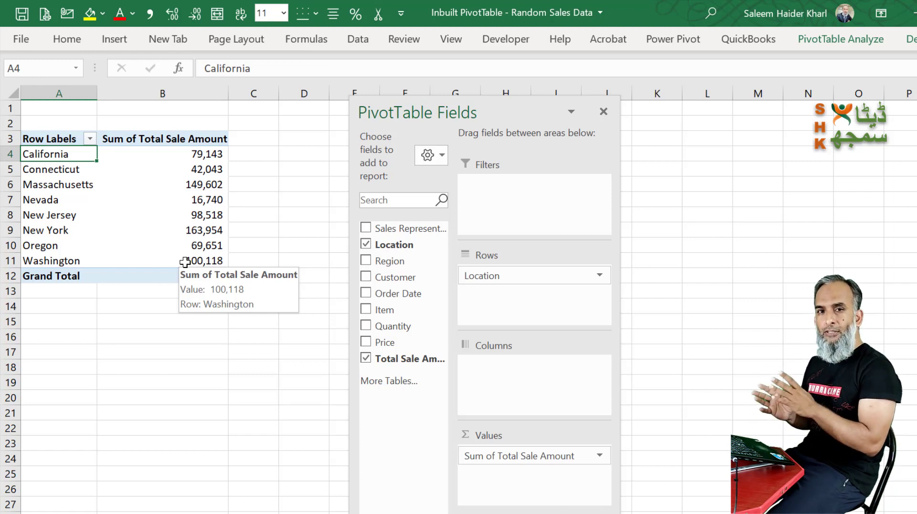
# Summarize the PivotTable's Total Sale Amount values by Count
pyautogui.click(208, 159)
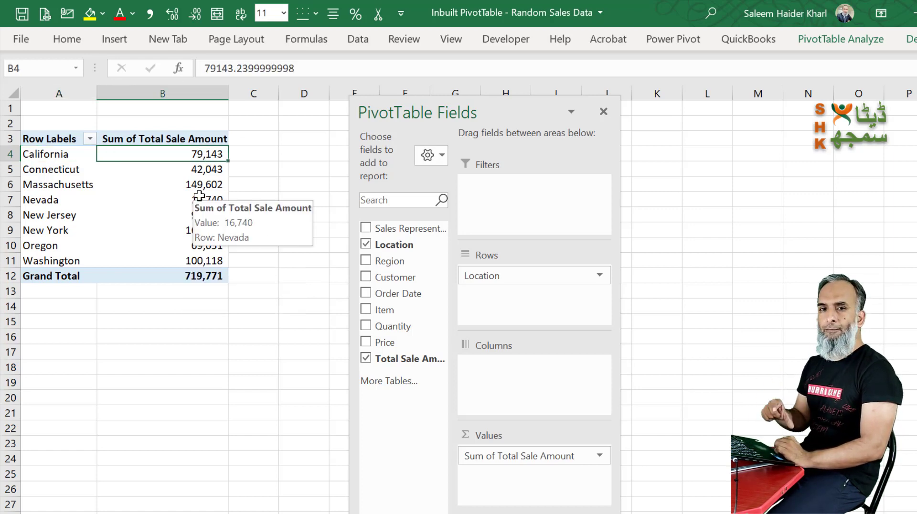
pyautogui.rightClick(197, 153)
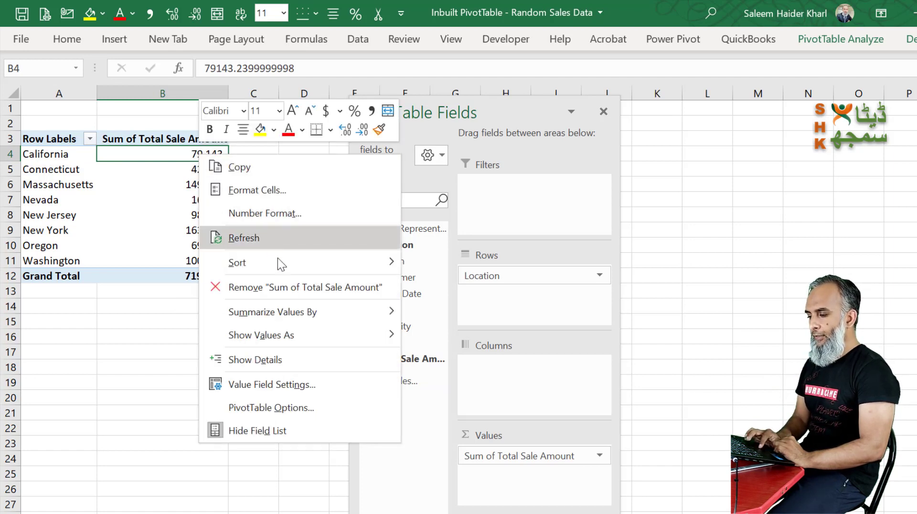
pyautogui.moveTo(303, 319)
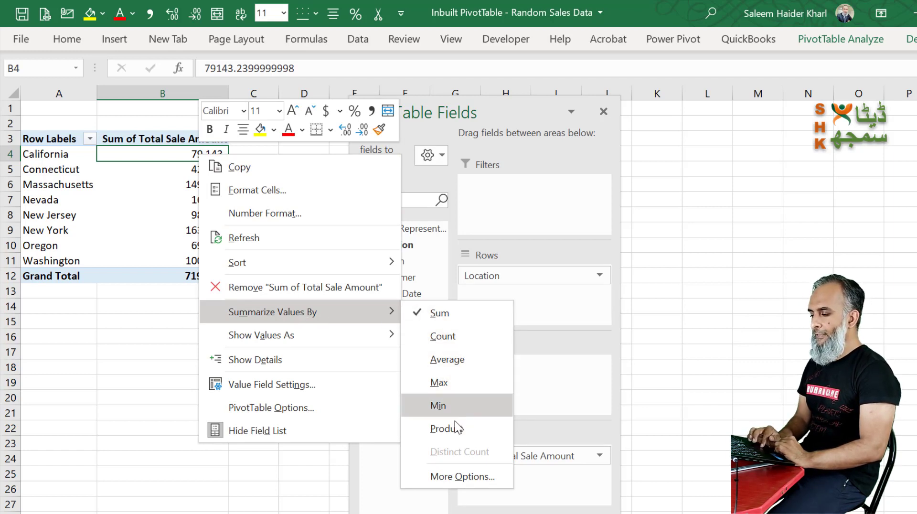
pyautogui.click(460, 339)
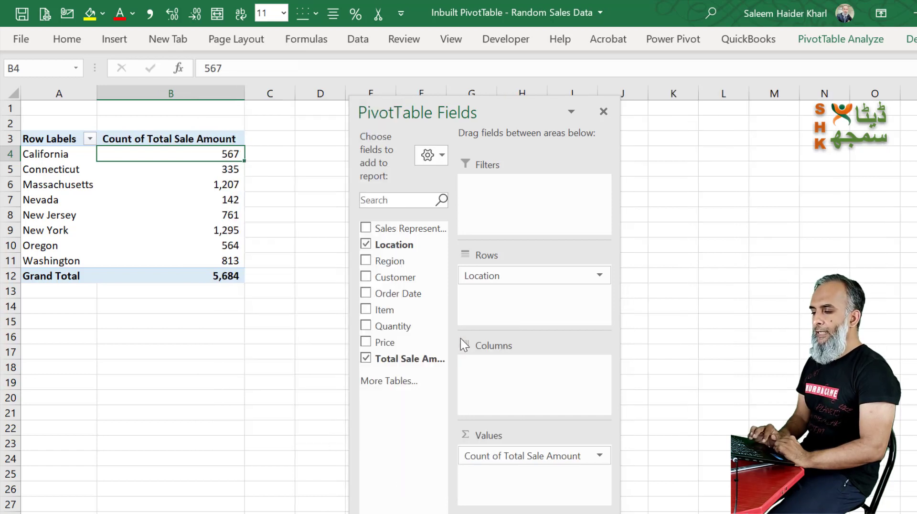
pyautogui.press('Down')
pyautogui.press('Down')
pyautogui.press('Down')
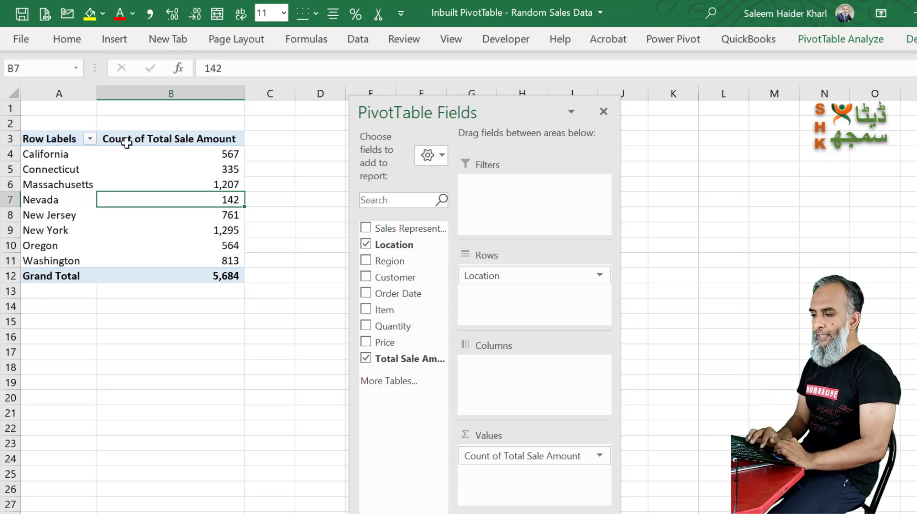
# Change the Total Sale Amount summary calculation from Count to Average
pyautogui.moveTo(180, 153)
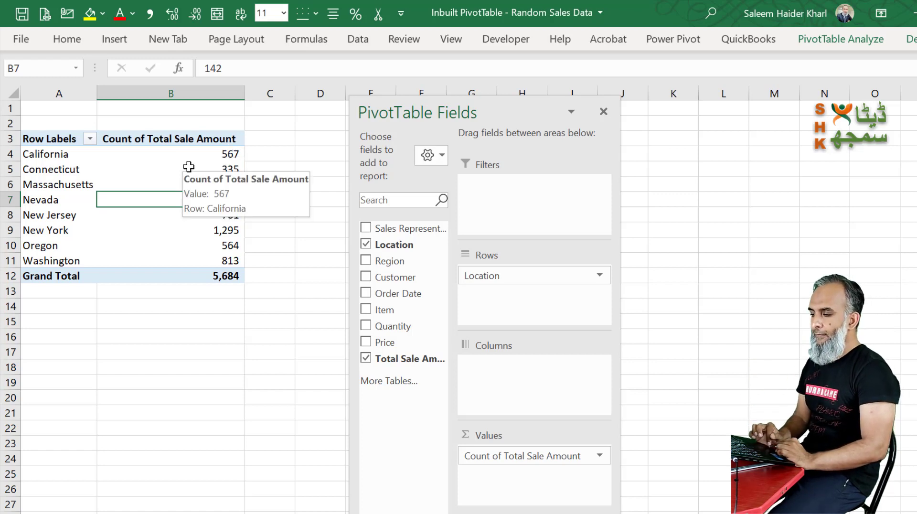
pyautogui.rightClick(189, 167)
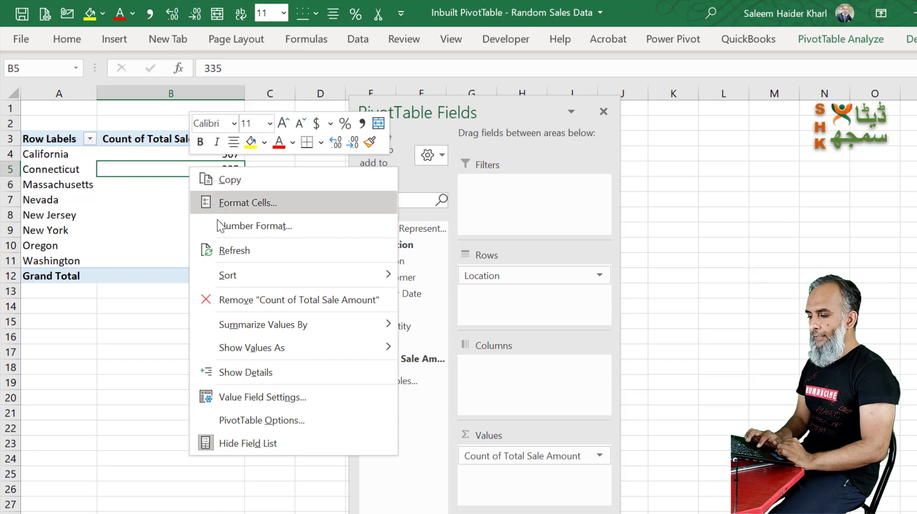
pyautogui.click(302, 328)
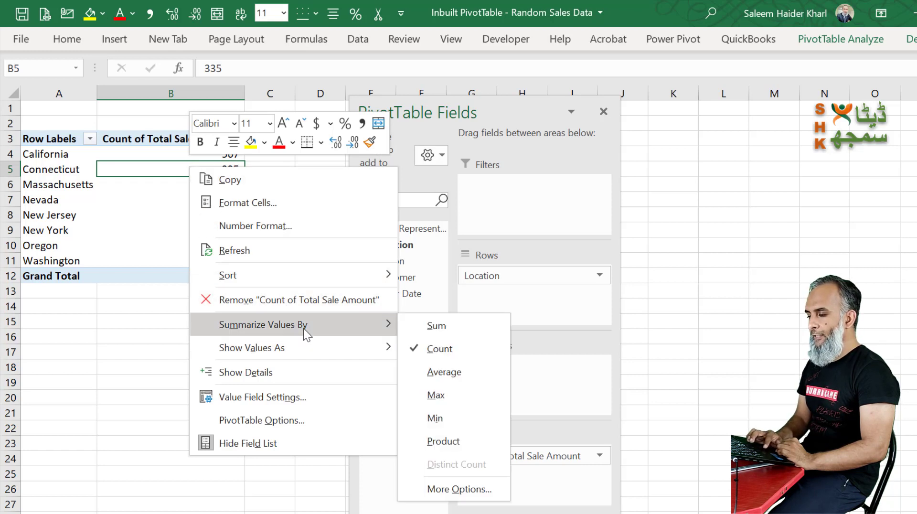
pyautogui.click(461, 375)
pyautogui.press('Down')
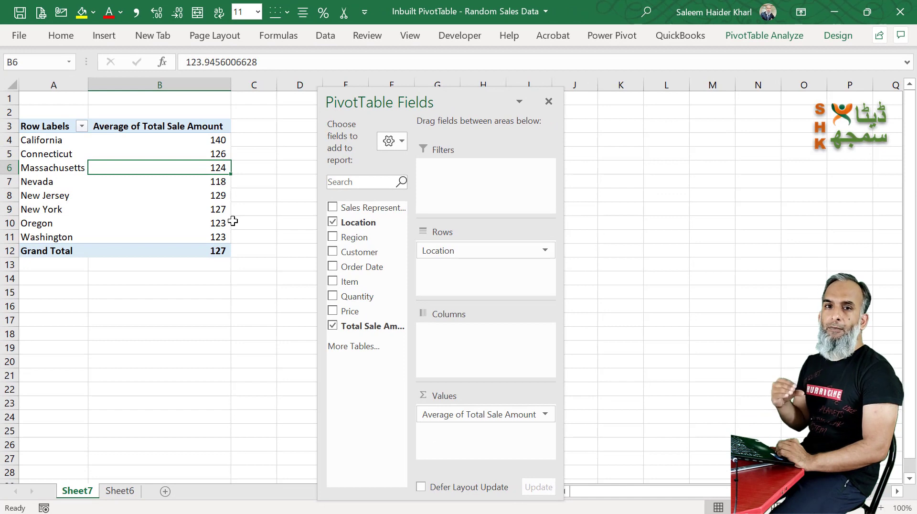
# Summarize the Total Sale Amount values by Max for each location
pyautogui.rightClick(210, 149)
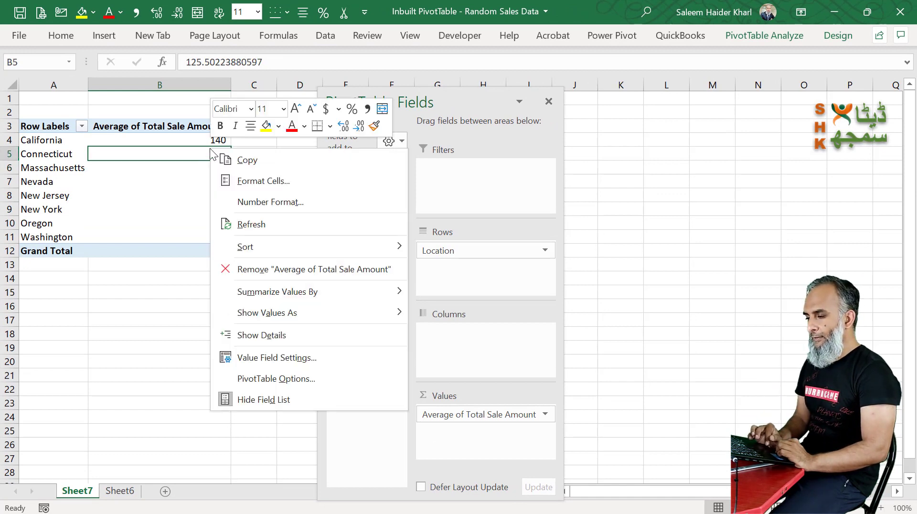
pyautogui.moveTo(354, 289)
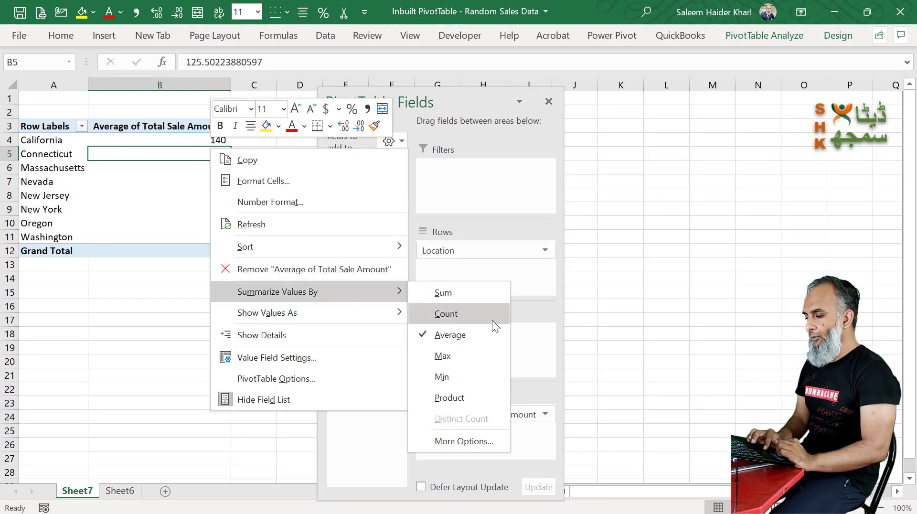
pyautogui.click(479, 354)
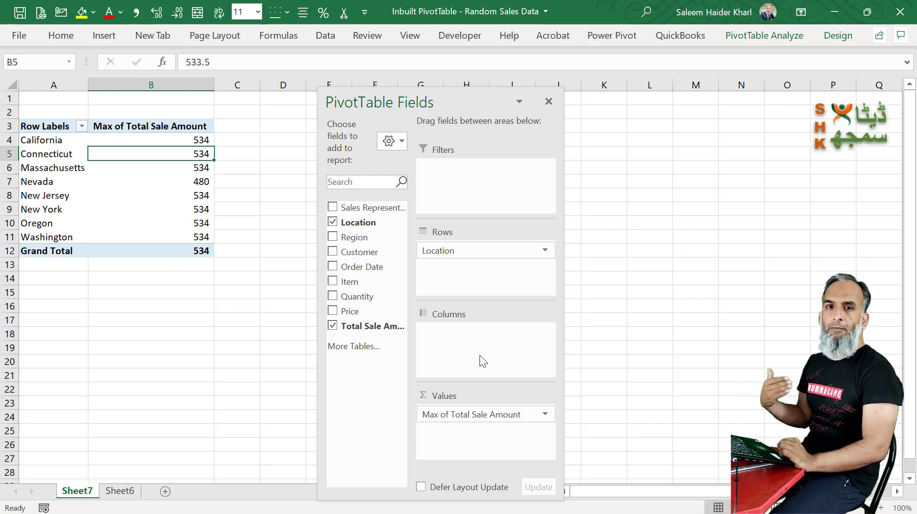
# Return the Total Sale Amount values to being summarized by Sum
pyautogui.rightClick(190, 152)
pyautogui.moveTo(339, 297)
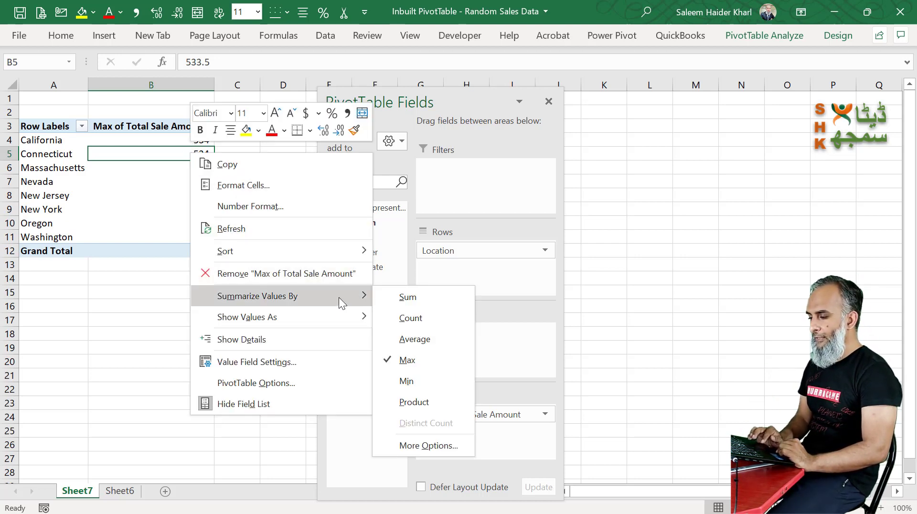
pyautogui.click(414, 296)
pyautogui.click(195, 200)
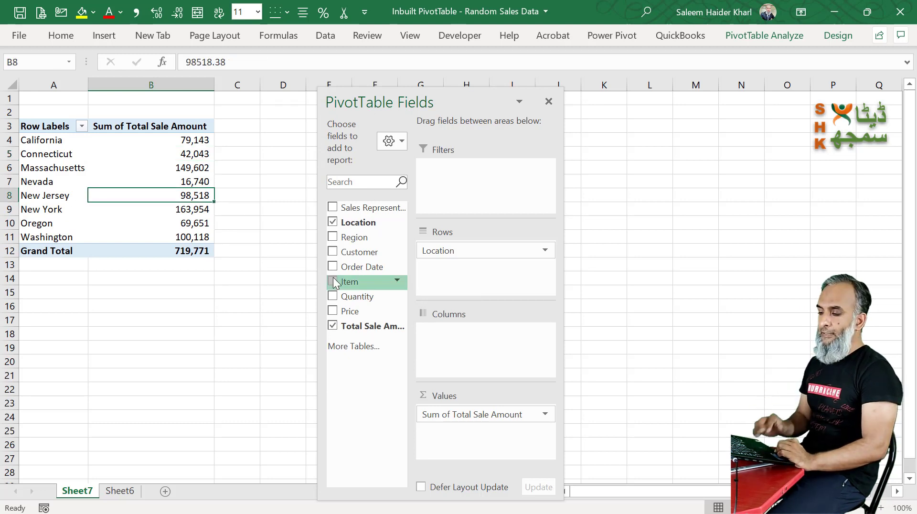
# Show the Sum of Total Sale Amount values as % of Grand Total
pyautogui.rightClick(180, 199)
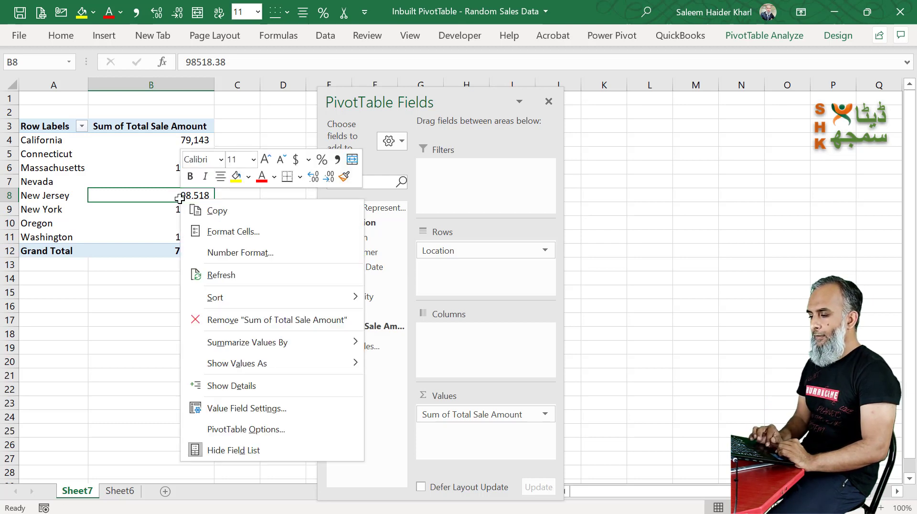
pyautogui.moveTo(293, 363)
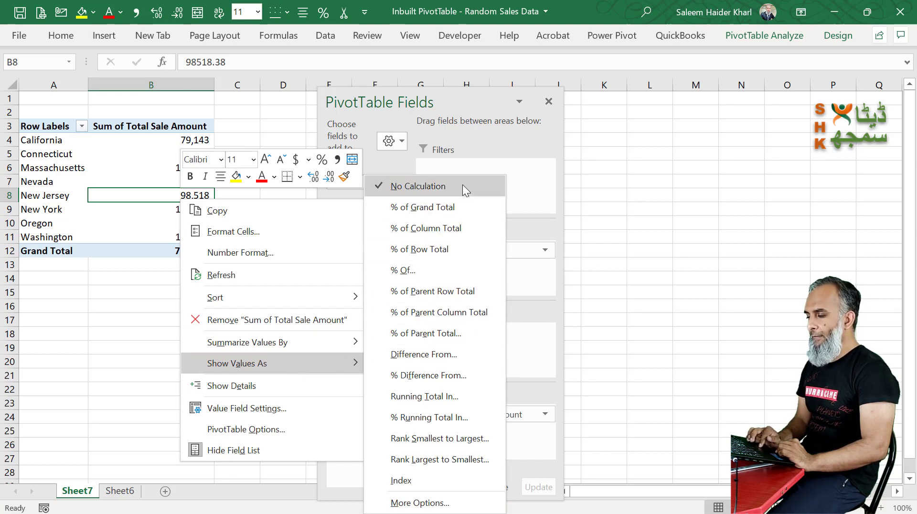
pyautogui.click(437, 207)
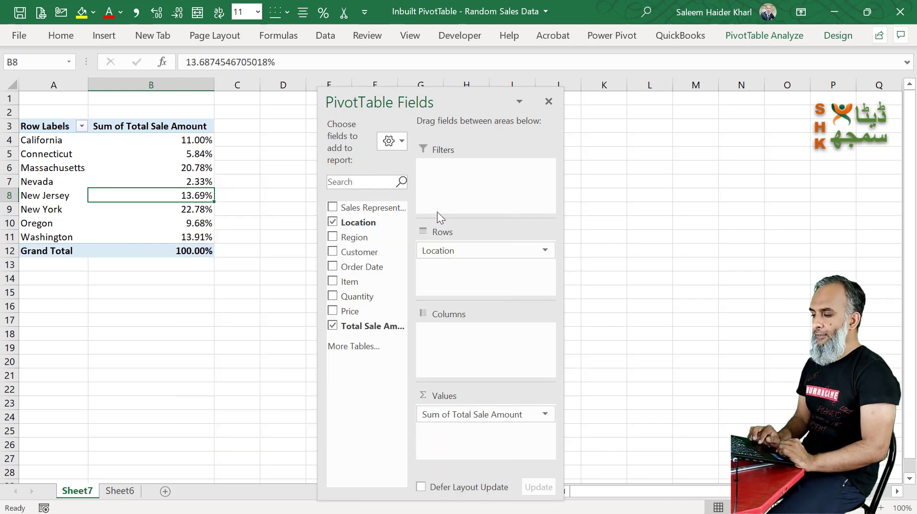
# Examine each location's percentage share of total sales against the grand total
pyautogui.click(192, 252)
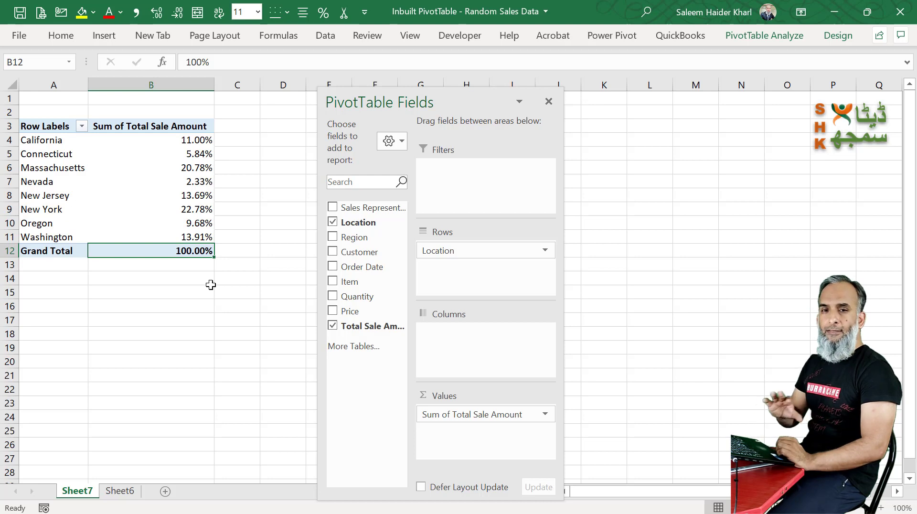
pyautogui.click(243, 145)
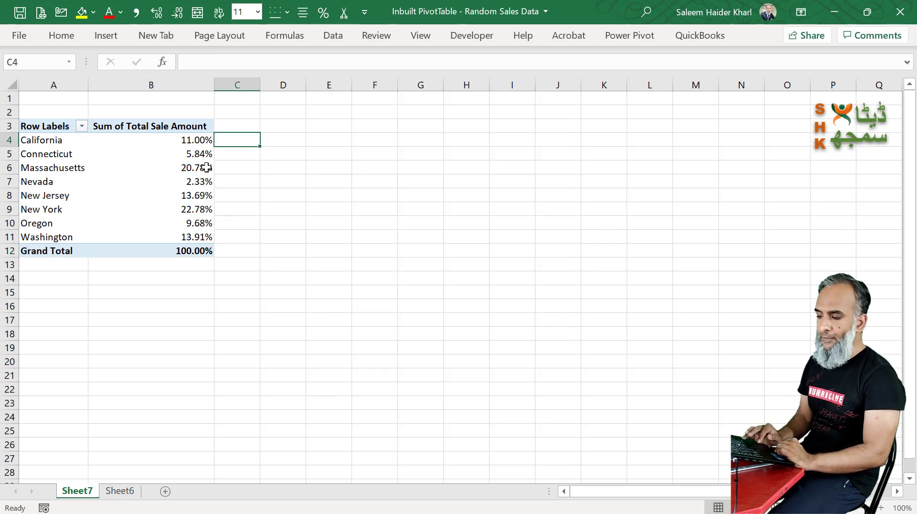
pyautogui.click(189, 178)
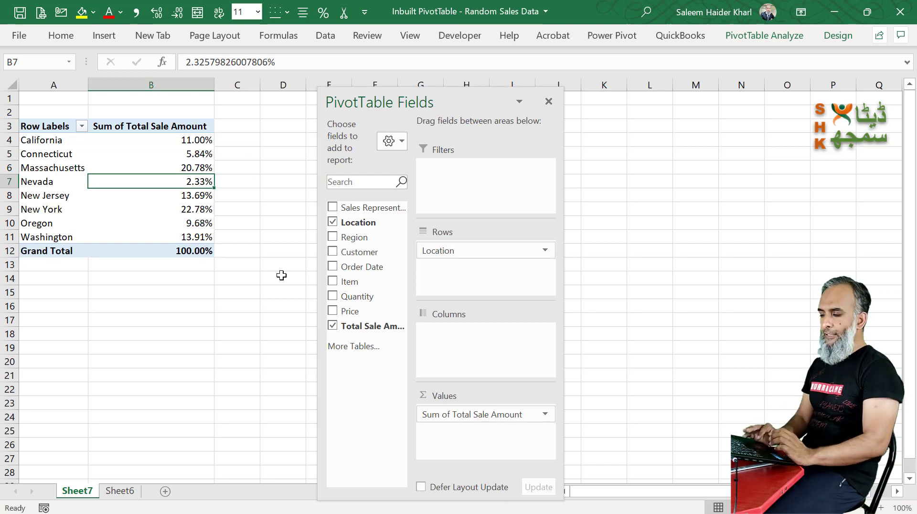
pyautogui.moveTo(185, 165)
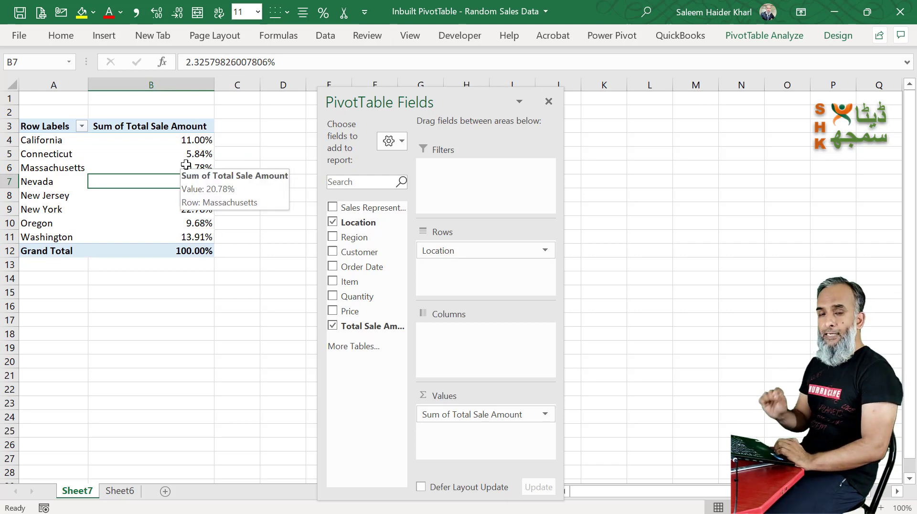
pyautogui.click(193, 140)
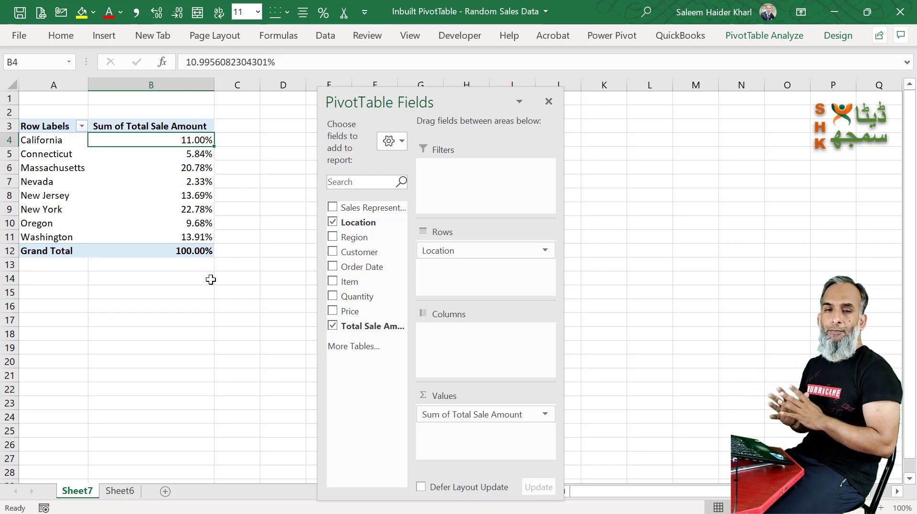
pyautogui.press('Down')
pyautogui.press('Down')
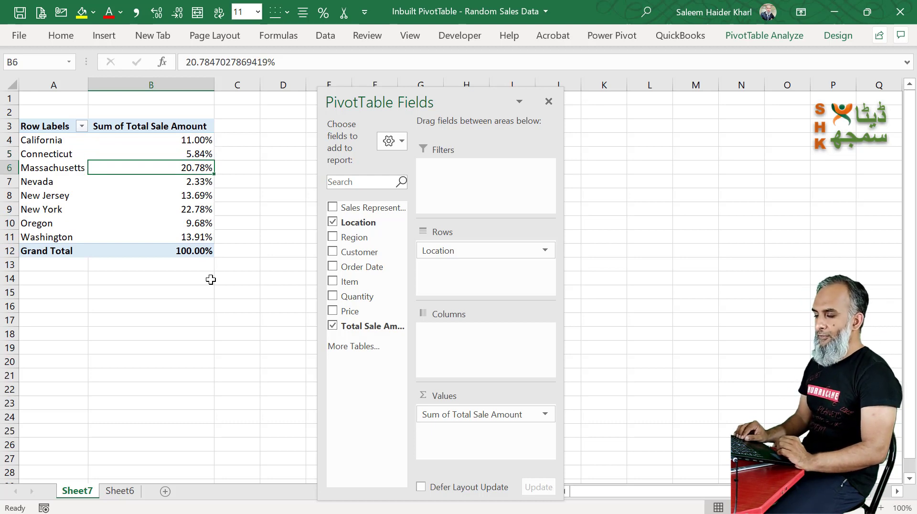
pyautogui.press('Down')
pyautogui.press('Down')
pyautogui.press('Down')
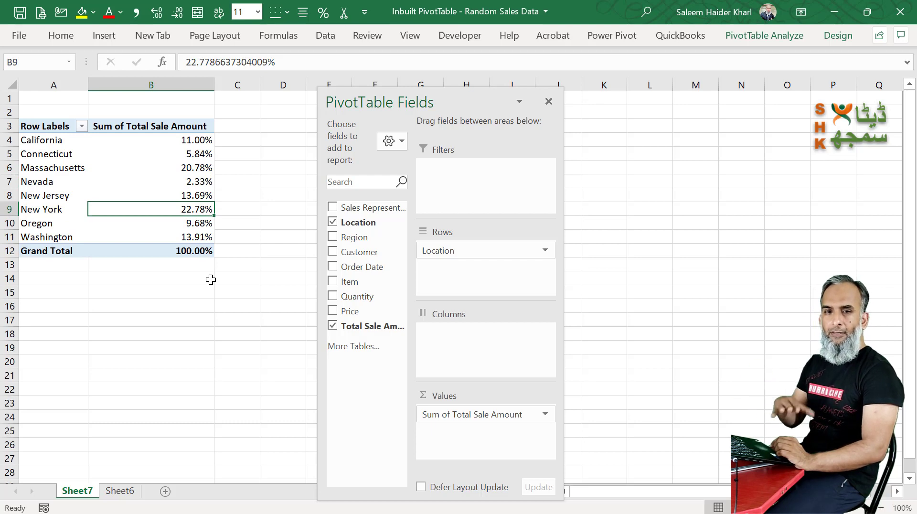
pyautogui.press('Down')
pyautogui.press('Down')
pyautogui.press('Up')
pyautogui.press('Up')
pyautogui.press('Up')
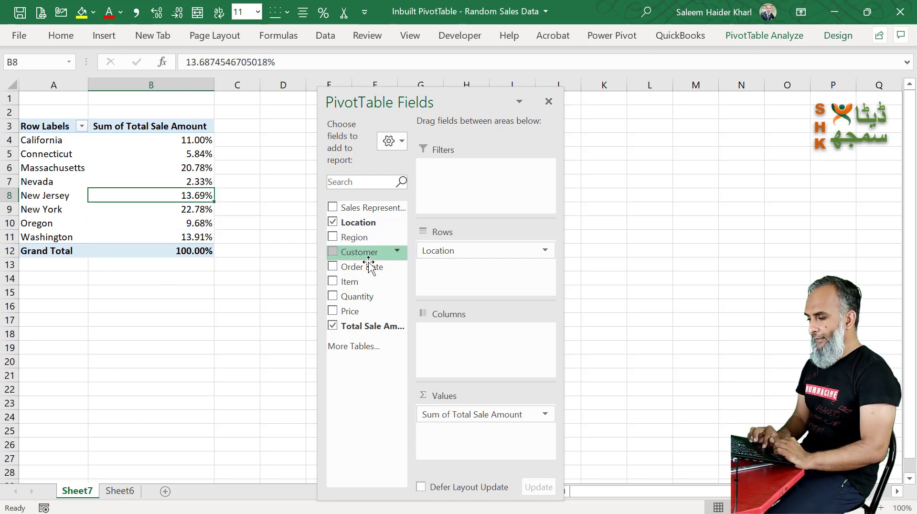
# Add Item to the PivotTable's columns and move the PivotTable Fields pane clear of the widened table
pyautogui.moveTo(350, 286); pyautogui.dragTo(509, 364)
pyautogui.moveTo(464, 103); pyautogui.dragTo(549, 102)
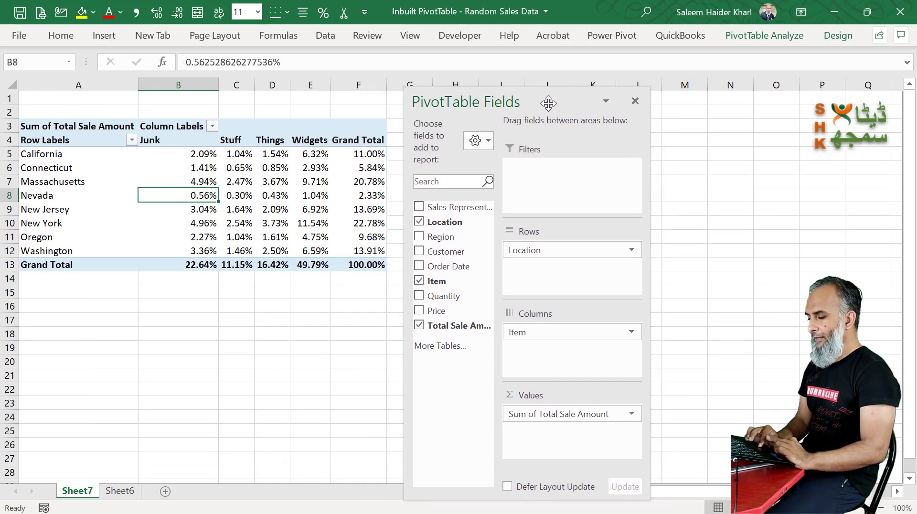
pyautogui.click(230, 240)
pyautogui.click(374, 268)
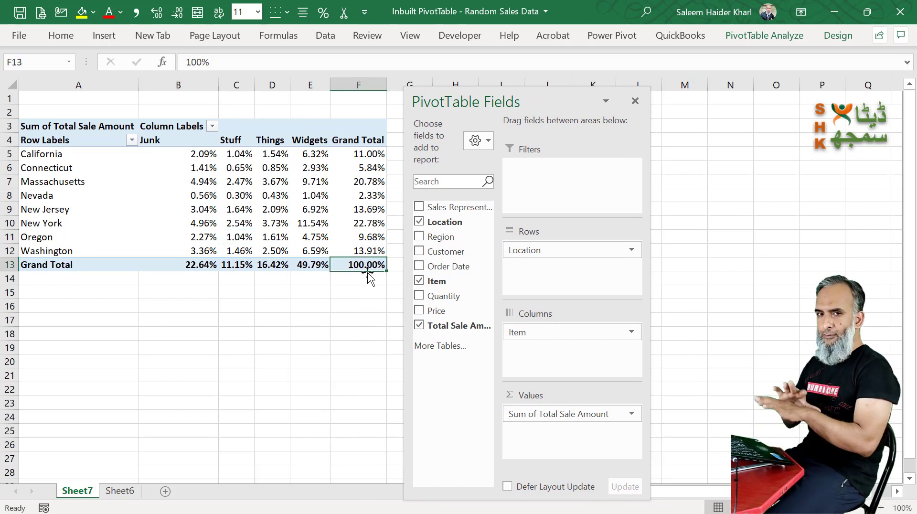
pyautogui.click(175, 142)
pyautogui.click(204, 158)
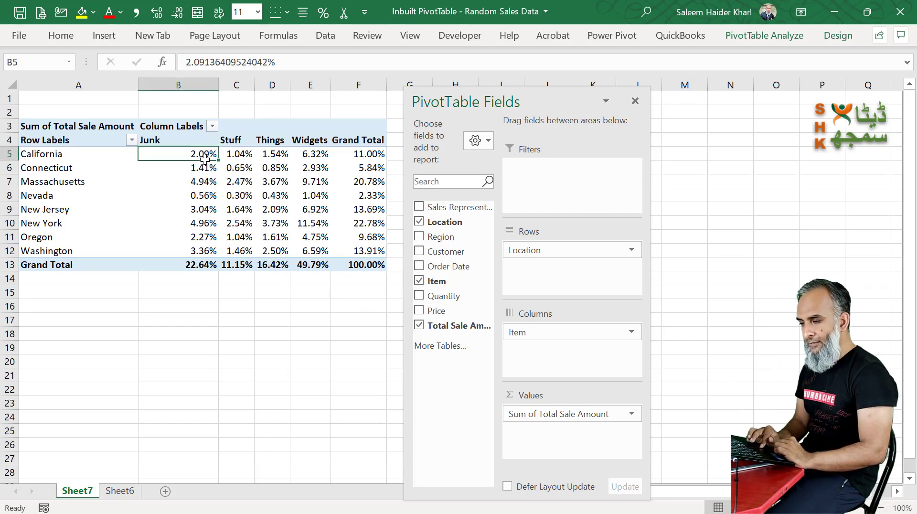
pyautogui.moveTo(237, 167)
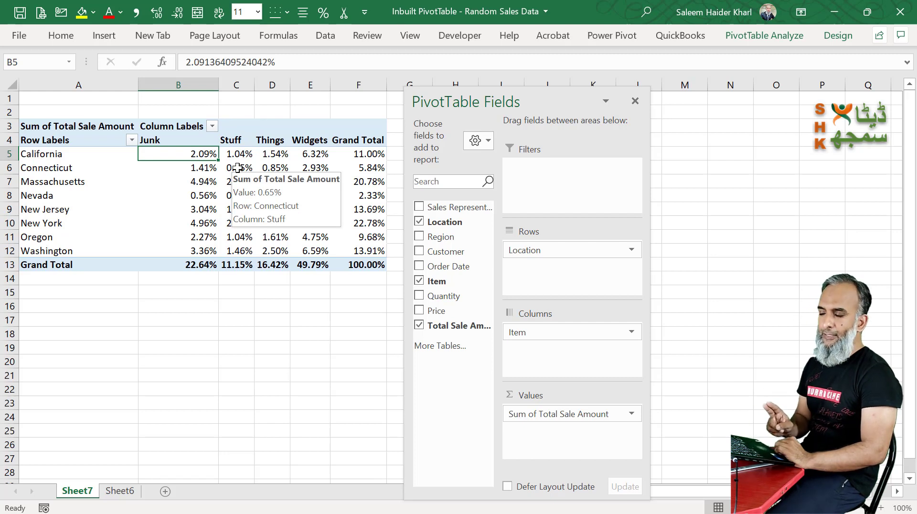
pyautogui.click(374, 266)
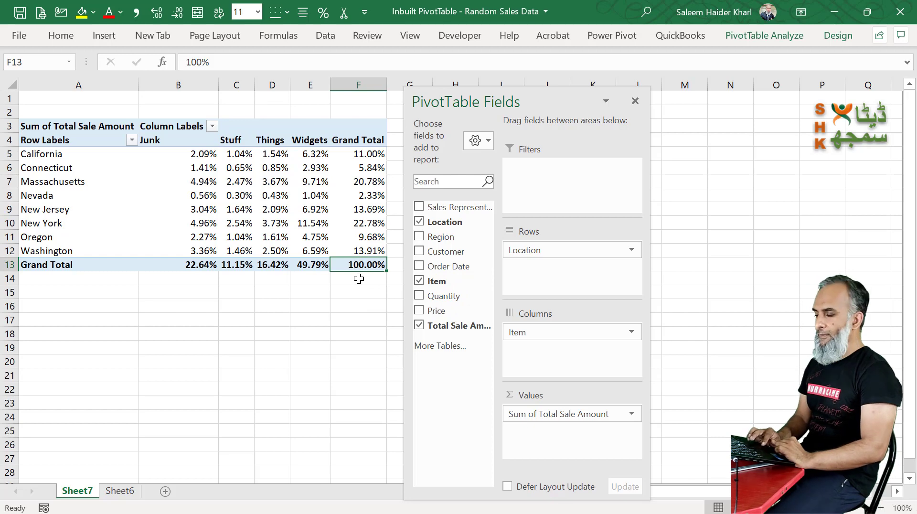
# Set the values' Show Values As option to No Calculation and move the PivotTable Fields pane farther from the table
pyautogui.rightClick(267, 191)
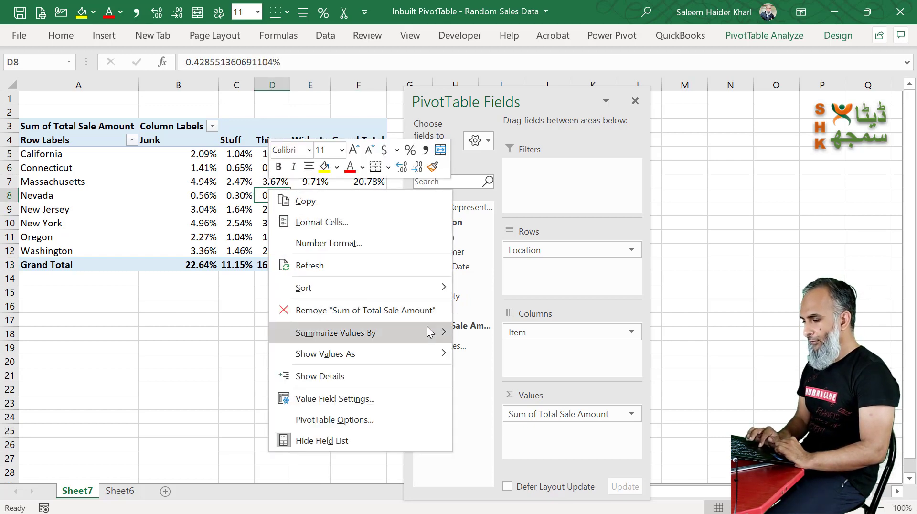
pyautogui.moveTo(426, 329)
pyautogui.moveTo(414, 353)
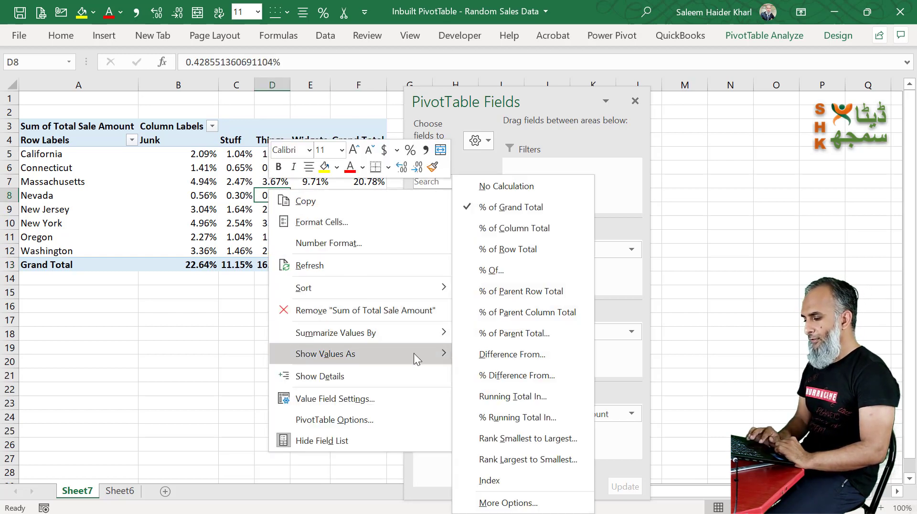
pyautogui.click(521, 190)
pyautogui.moveTo(562, 102); pyautogui.dragTo(692, 82)
pyautogui.click(388, 264)
# Enter a formula in H5 dividing California's Junk sales by the PivotTable's overall grand total
pyautogui.click(458, 153)
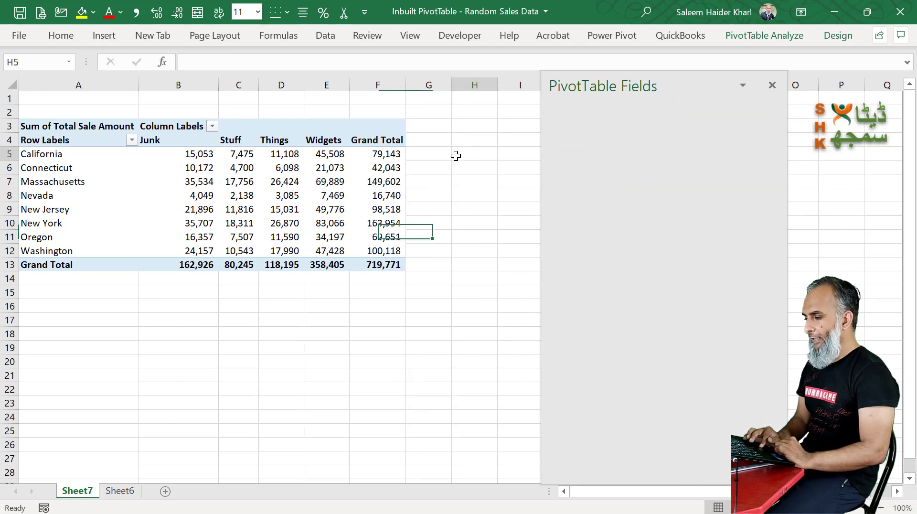
pyautogui.write('=')
pyautogui.press('Left')
pyautogui.press('Left')
pyautogui.press('Left')
pyautogui.press('Left')
pyautogui.press('Left')
pyautogui.press('Left')
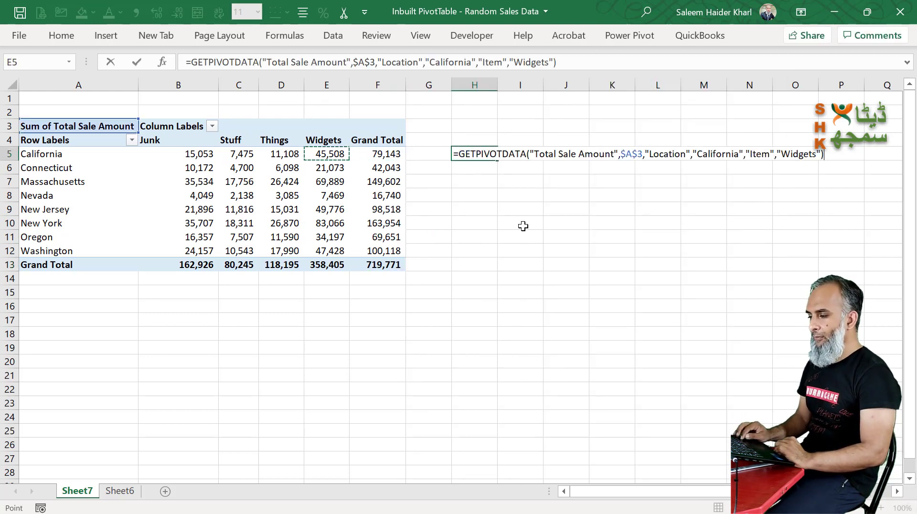
pyautogui.write('/')
pyautogui.press('Left')
pyautogui.press('Left')
pyautogui.press('Down')
pyautogui.press('Down')
pyautogui.press('Down')
pyautogui.press('Down')
pyautogui.press('Down')
pyautogui.press('Down')
pyautogui.press('Down')
pyautogui.press('Down')
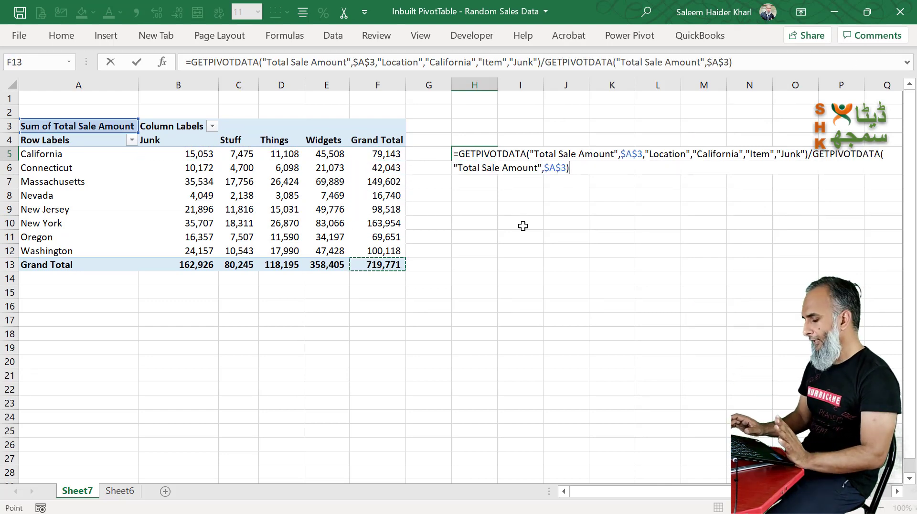
pyautogui.press('Return')
pyautogui.press('Up')
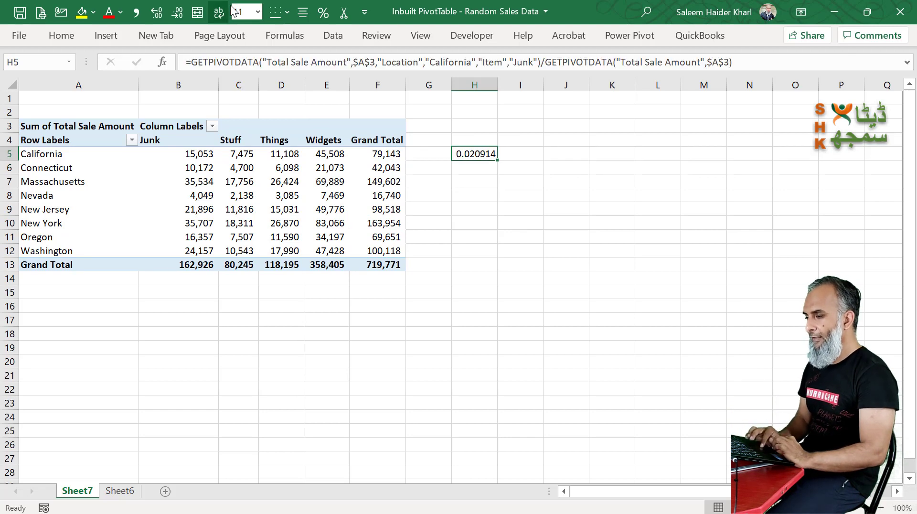
# Format the ratio in H5 as a percentage with two decimal places
pyautogui.click(323, 12)
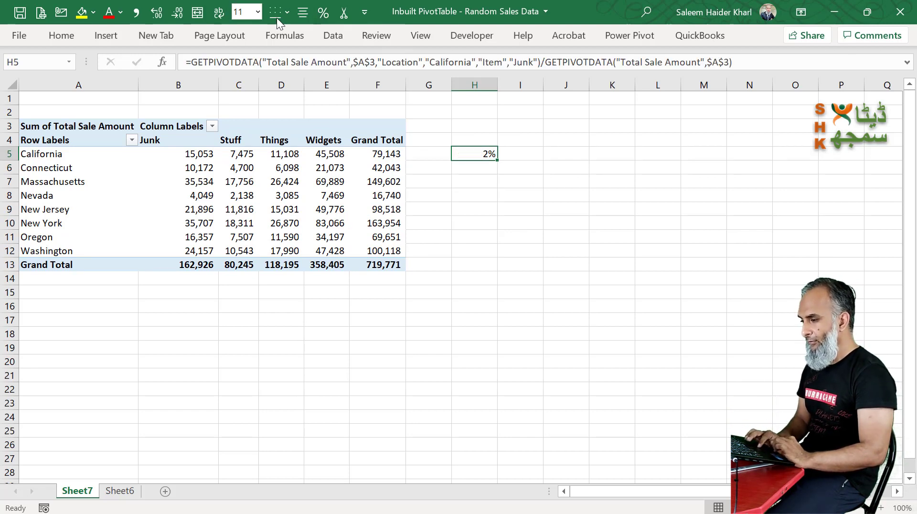
pyautogui.click(159, 13)
pyautogui.click(159, 13)
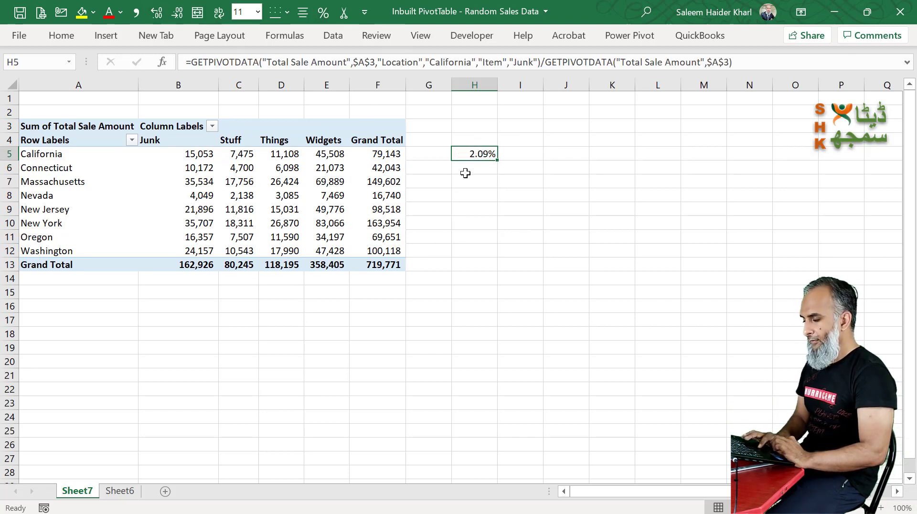
# Show the PivotTable values as % of Grand Total and clear the check formula from H5
pyautogui.rightClick(289, 205)
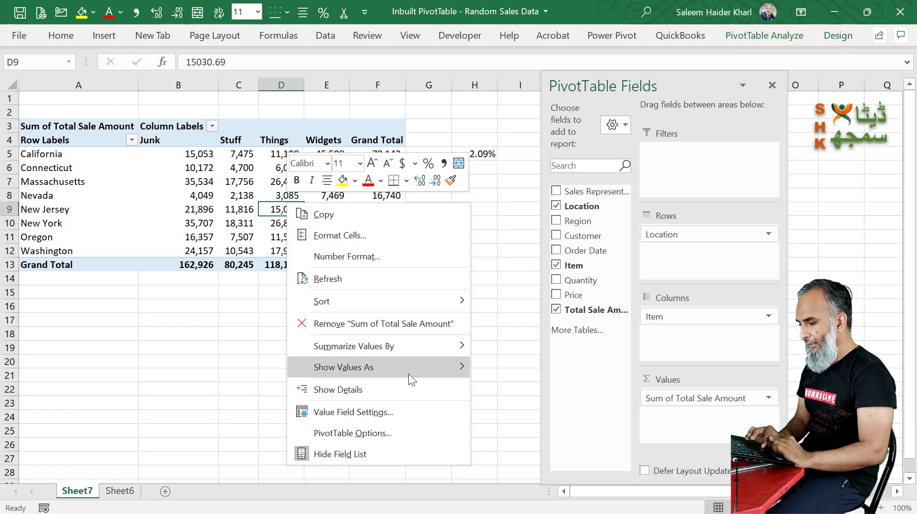
pyautogui.moveTo(409, 374)
pyautogui.click(557, 208)
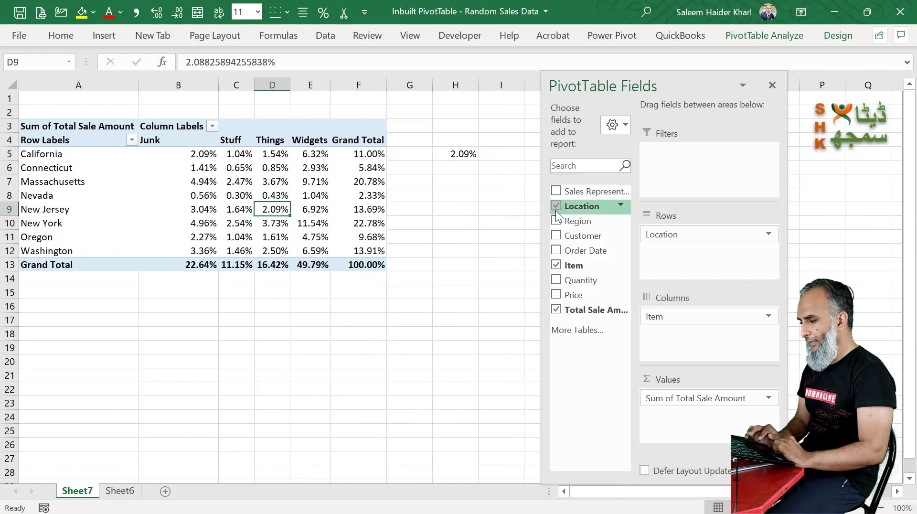
pyautogui.click(457, 153)
pyautogui.press('Delete')
# Set the Sum of Total Sale Amount values' Show Values As option to % of Column Total
pyautogui.click(228, 182)
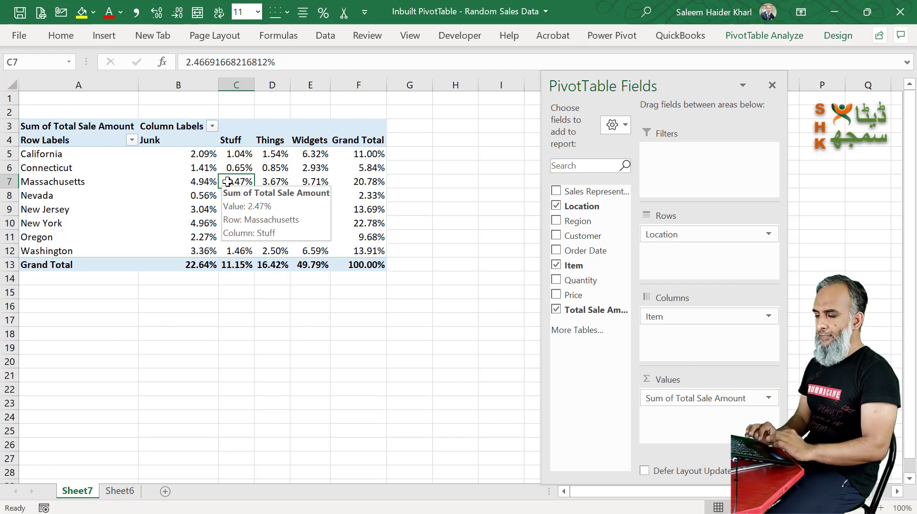
pyautogui.rightClick(283, 178)
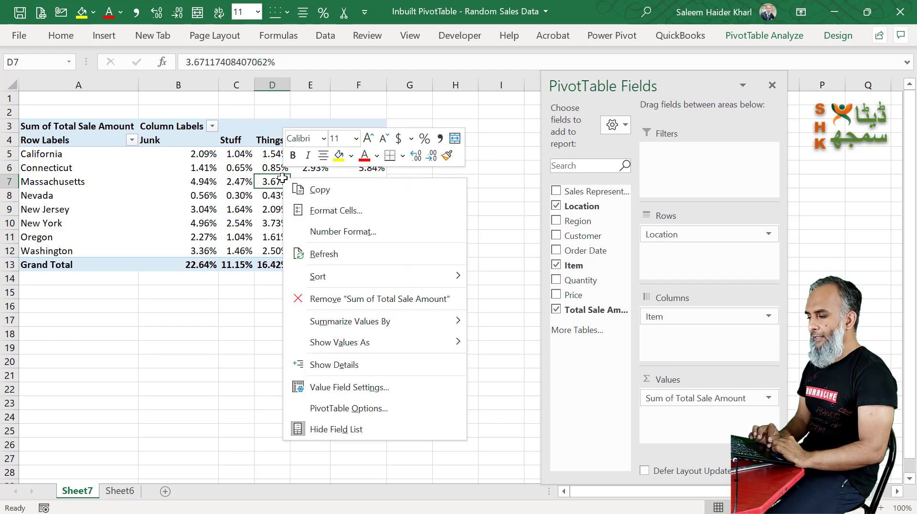
pyautogui.moveTo(396, 344)
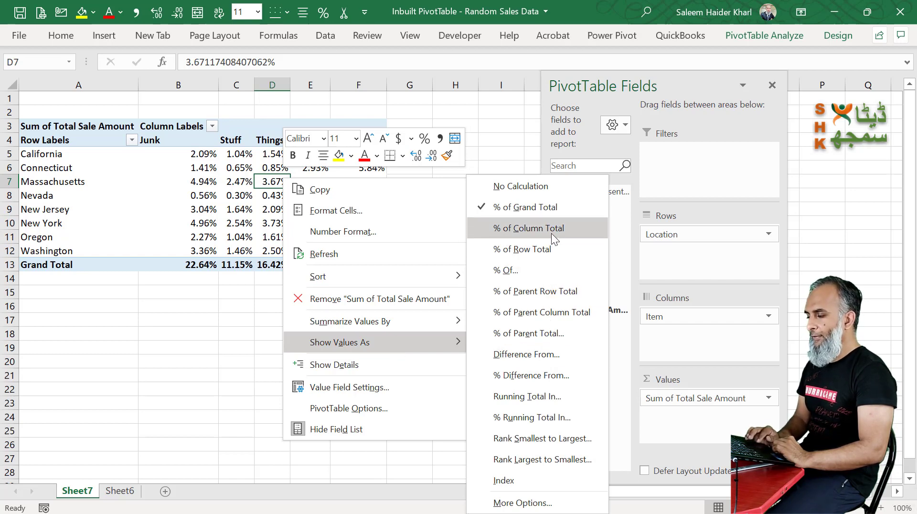
# Examine each location's share of the Junk column against that column's grand total
pyautogui.click(194, 141)
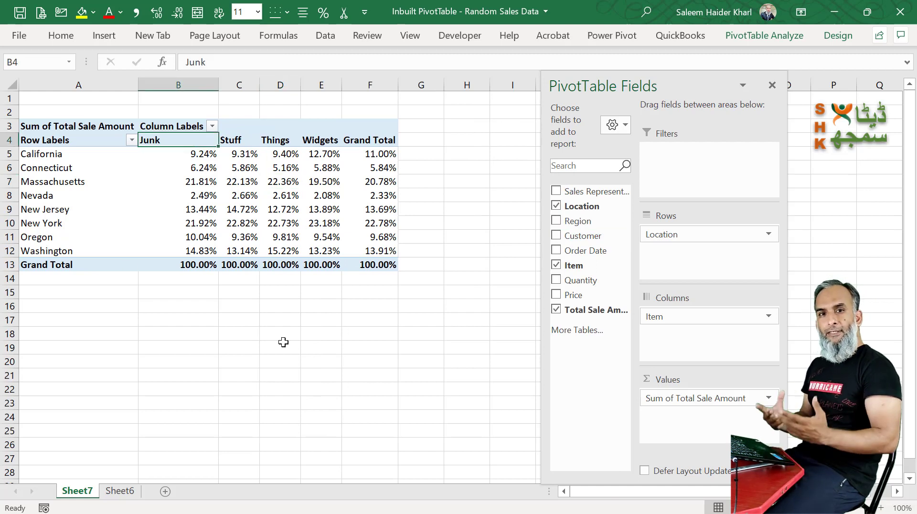
pyautogui.click(200, 264)
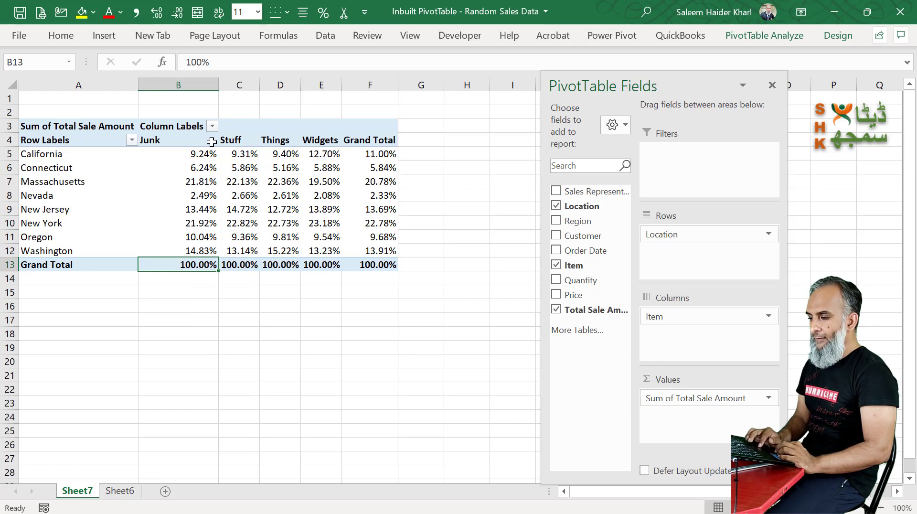
pyautogui.click(203, 155)
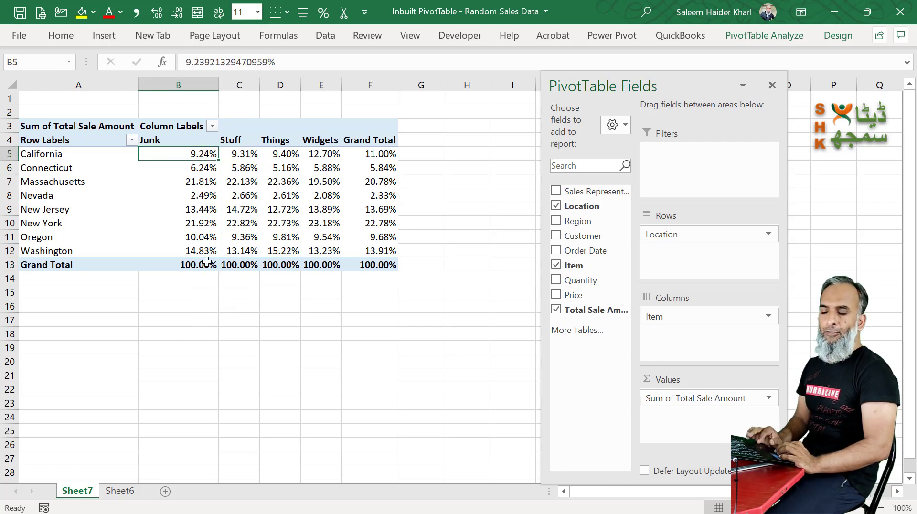
pyautogui.click(189, 265)
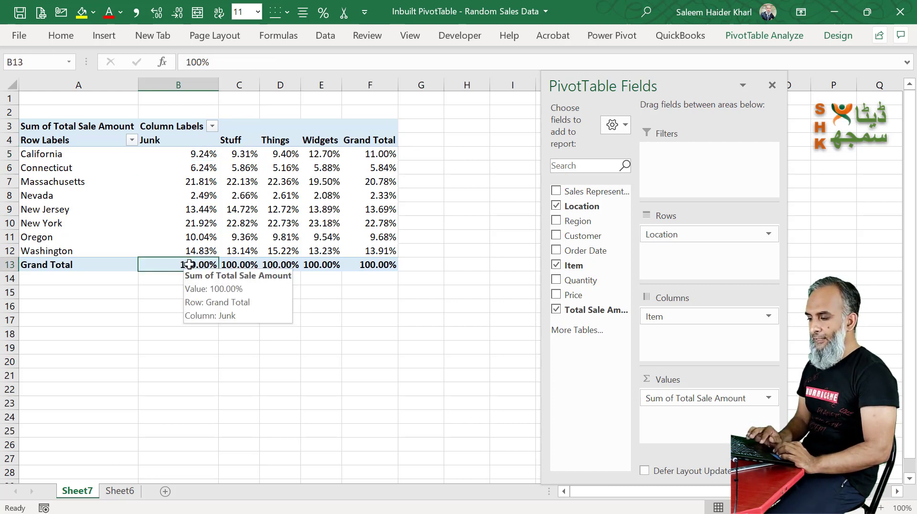
pyautogui.click(200, 155)
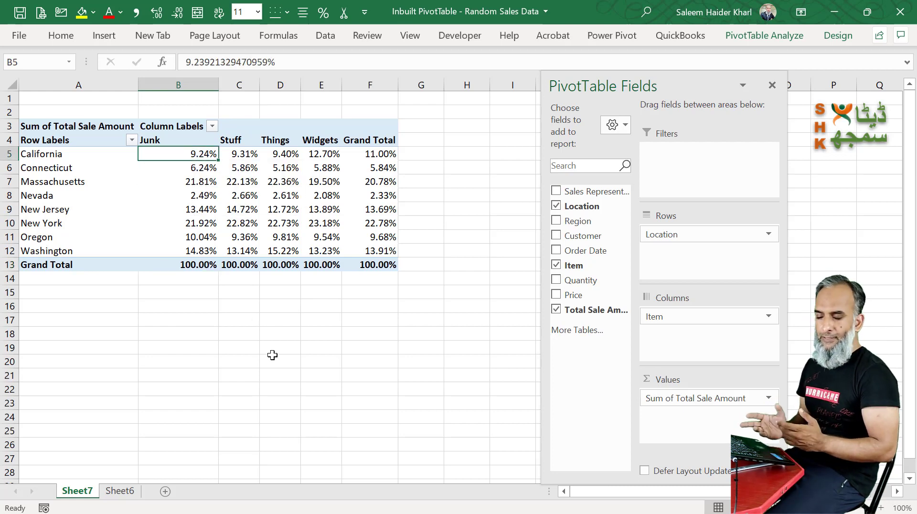
pyautogui.press('Down')
pyautogui.press('Down')
pyautogui.press('Down')
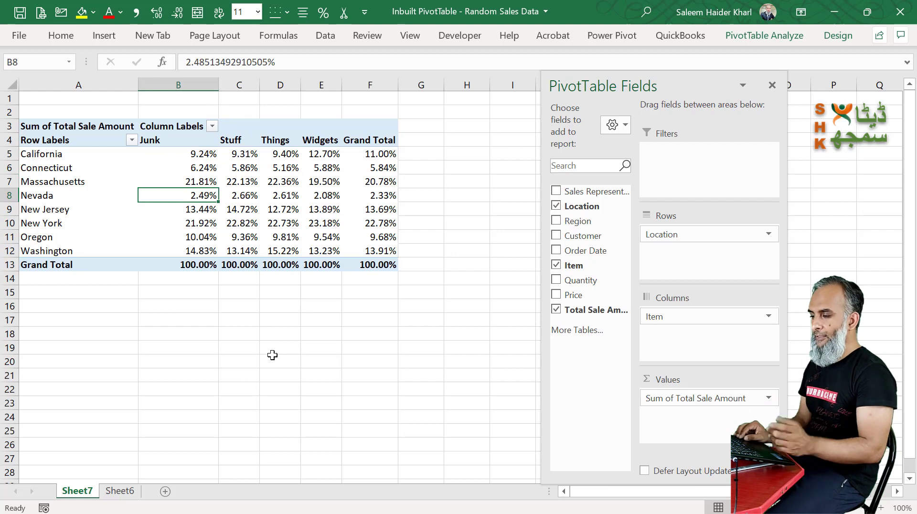
# Examine the locations' shares in the Stuff, Things and Widgets columns against their column totals
pyautogui.press('Right')
pyautogui.press('Up')
pyautogui.press('Up')
pyautogui.press('Up')
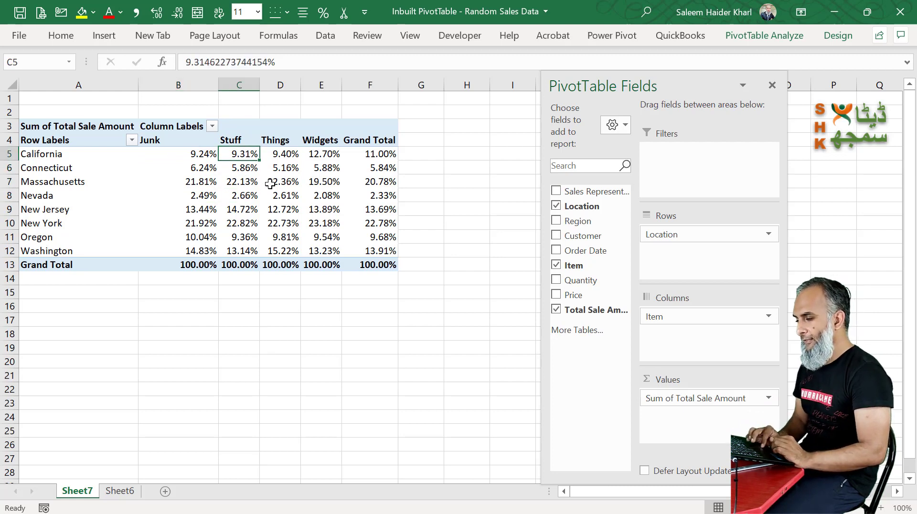
pyautogui.hotkey('ctrl', 'Down')
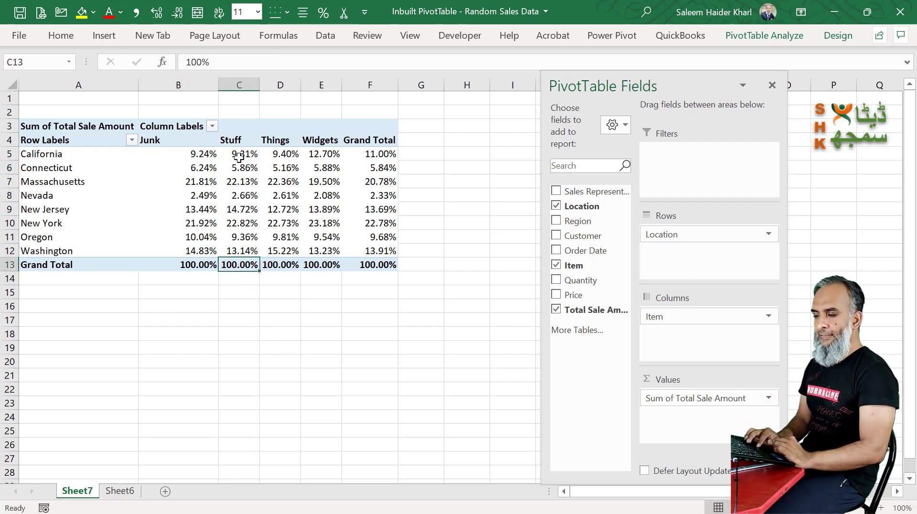
pyautogui.moveTo(239, 157)
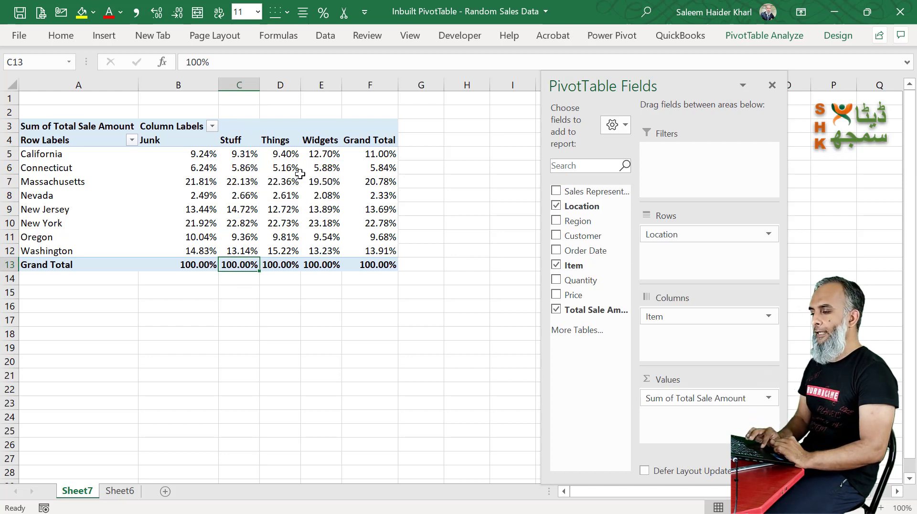
pyautogui.click(278, 183)
pyautogui.click(319, 185)
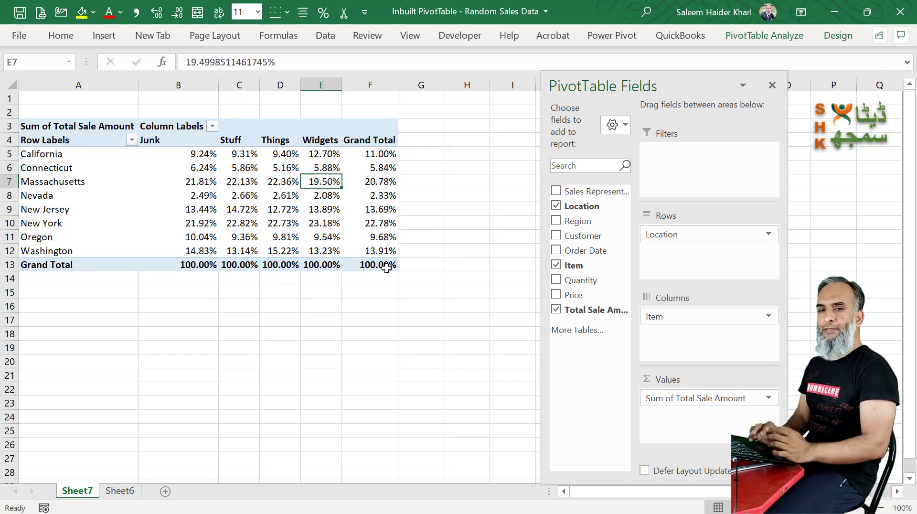
pyautogui.moveTo(386, 267)
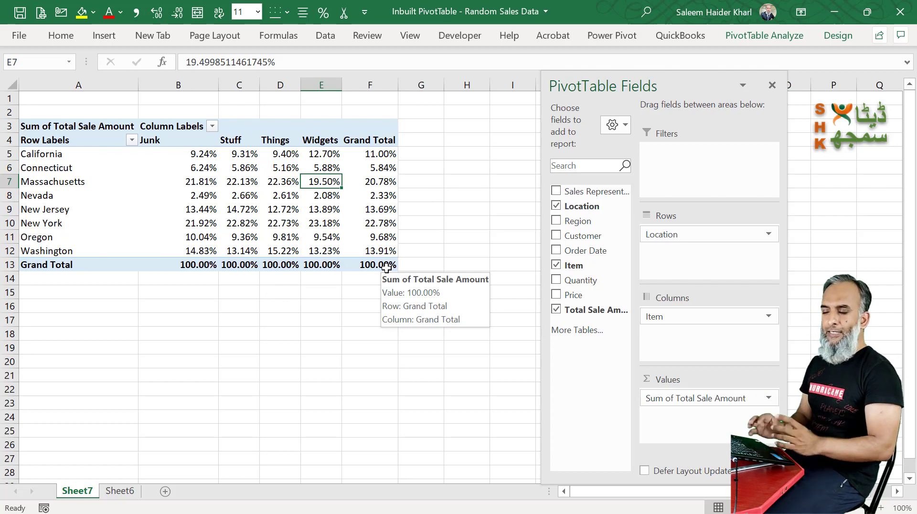
# Show the PivotTable values as % of Row Total and check California's share for each item across its row
pyautogui.rightClick(314, 182)
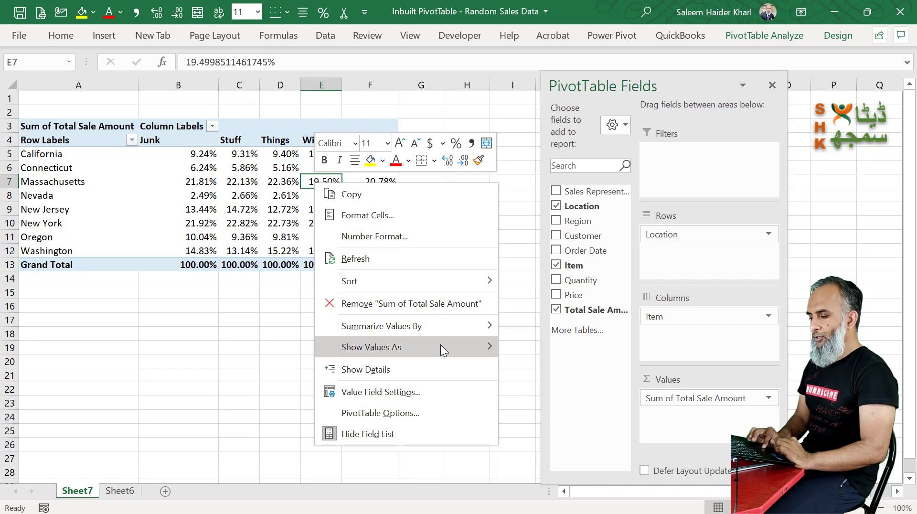
pyautogui.moveTo(440, 345)
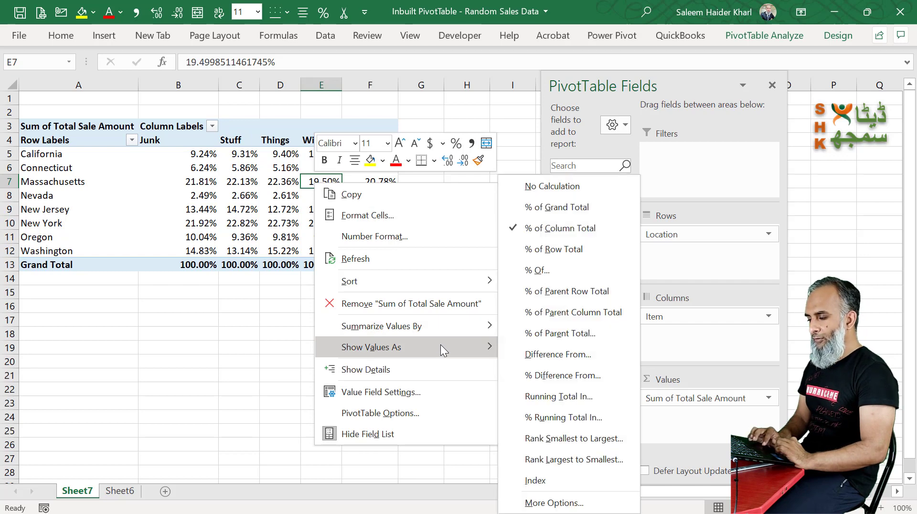
pyautogui.click(552, 247)
pyautogui.click(359, 154)
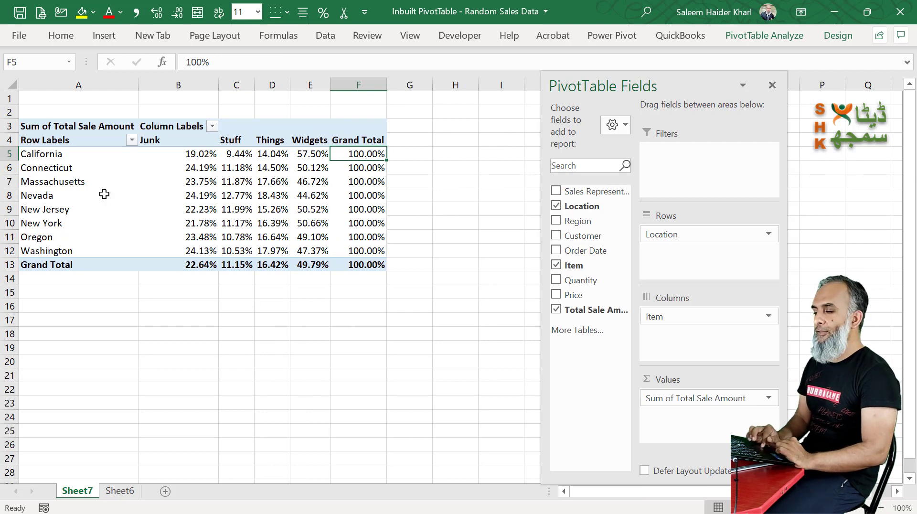
pyautogui.click(195, 154)
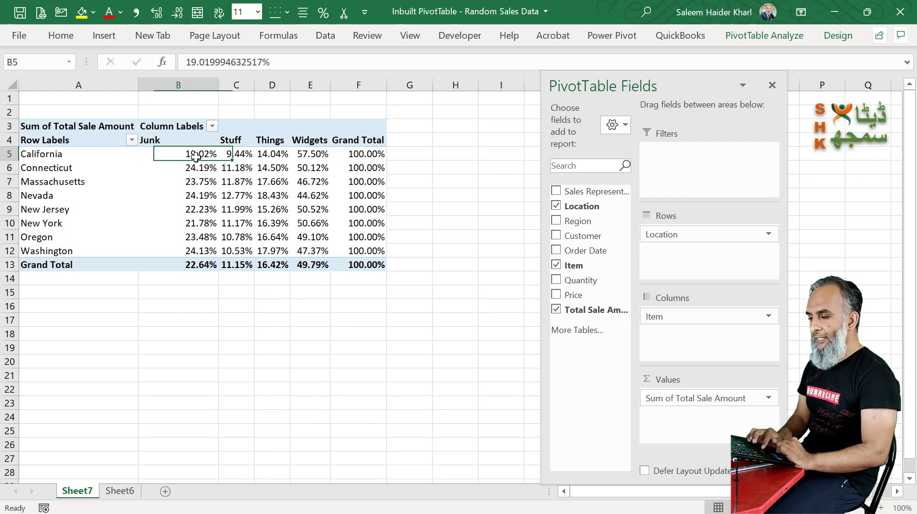
pyautogui.click(236, 154)
pyautogui.click(272, 154)
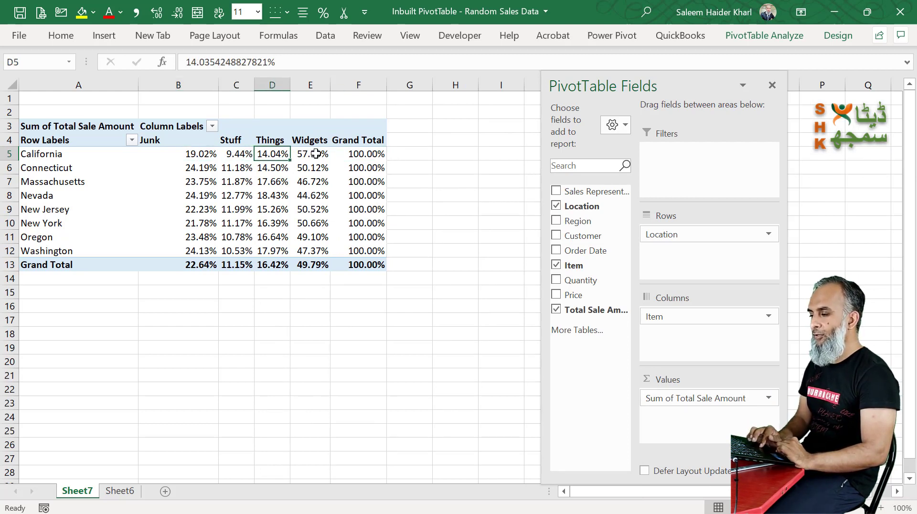
pyautogui.click(313, 154)
pyautogui.moveTo(383, 251)
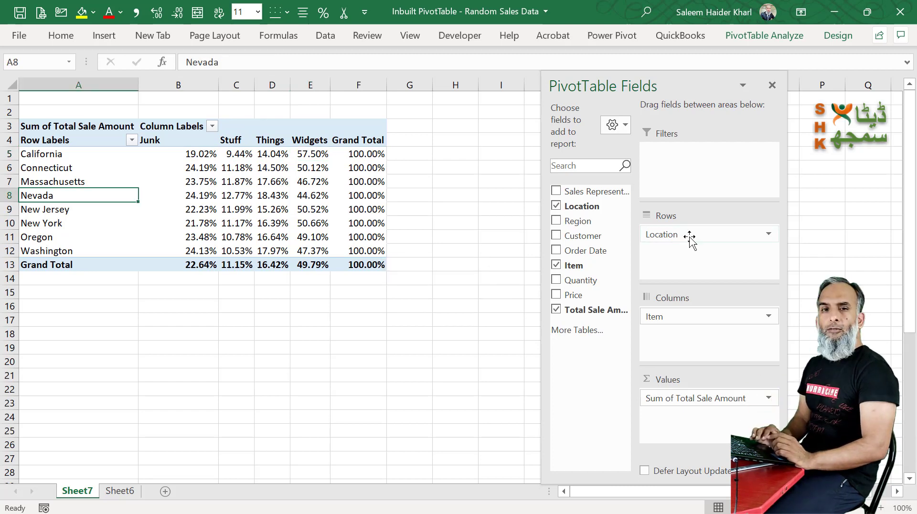
# Replace Location with Region in the PivotTable's rows and check the item percentages for East and West
pyautogui.moveTo(690, 237); pyautogui.dragTo(486, 269)
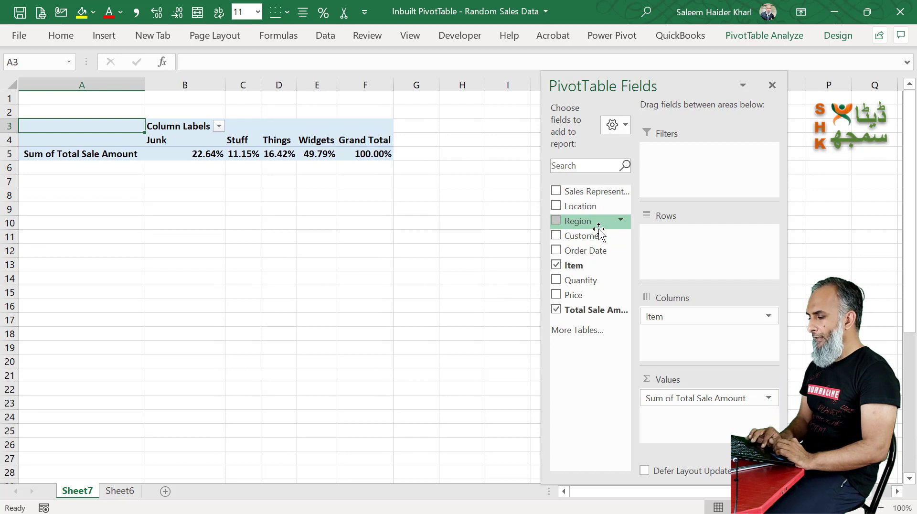
pyautogui.click(556, 220)
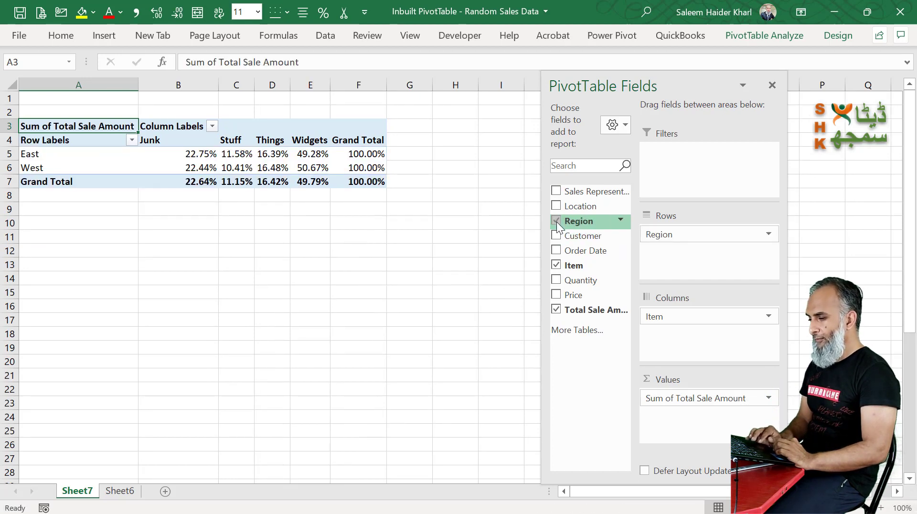
pyautogui.click(203, 154)
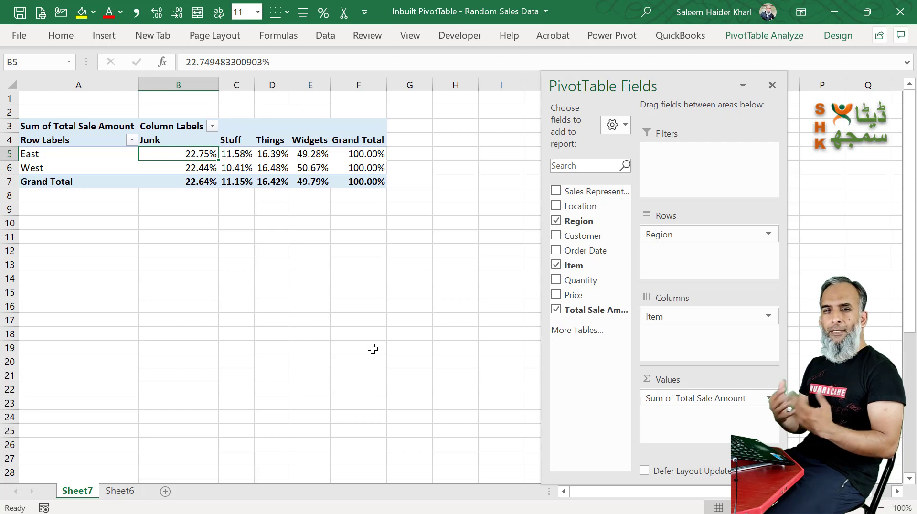
pyautogui.press('Right')
pyautogui.press('Right')
pyautogui.press('Down')
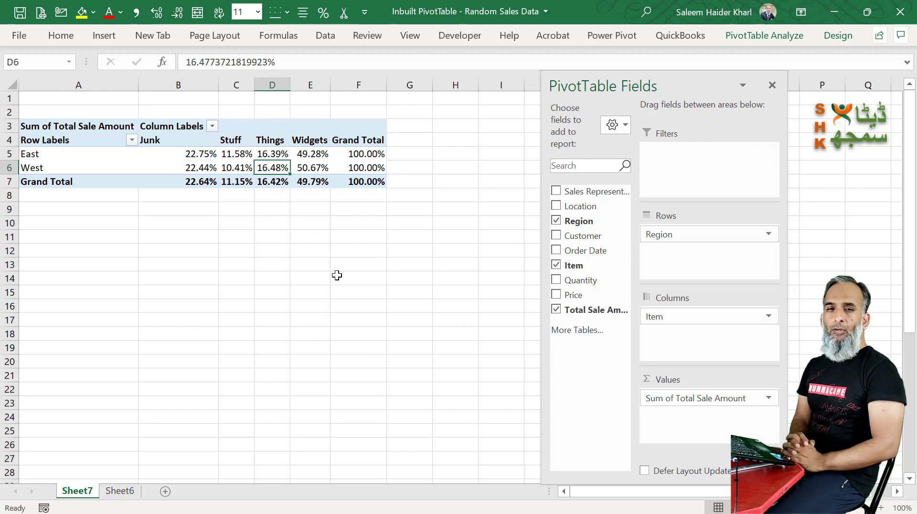